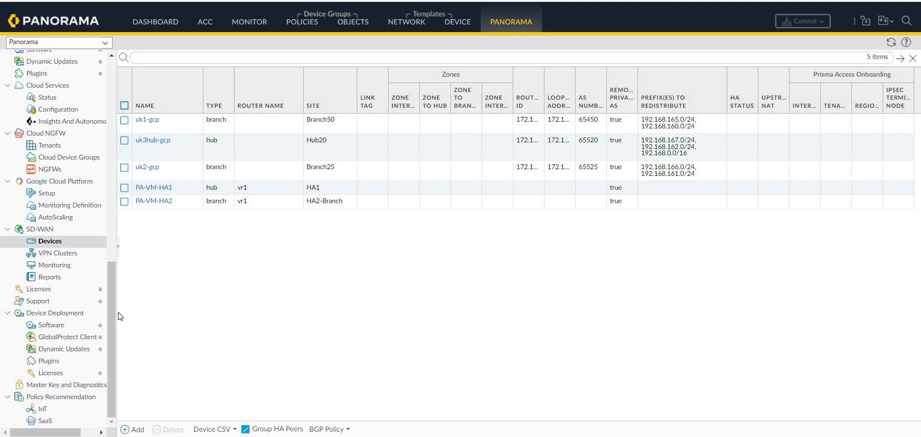
Check the SD-WAN license column in the Device Deployment licenses for uk1-gcp, uk2-gcp and uk3hub-gcp
left_click(92, 375)
left_click_drag(286, 406, 428, 406)
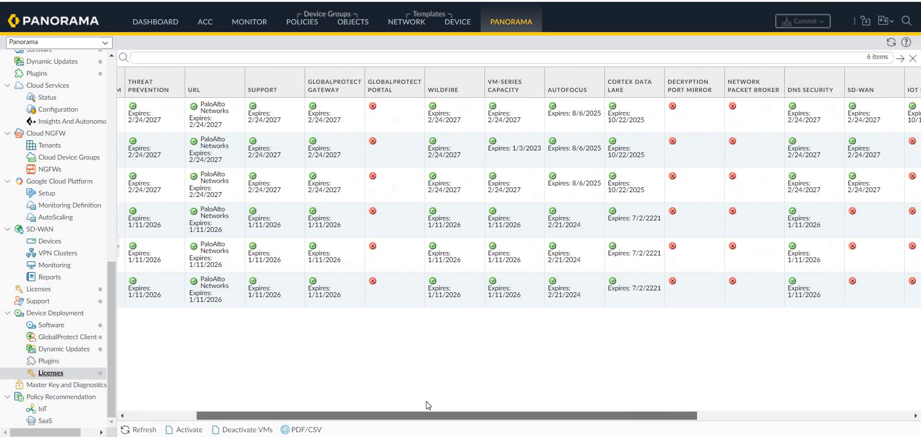
scroll(428, 406, "right", 10)
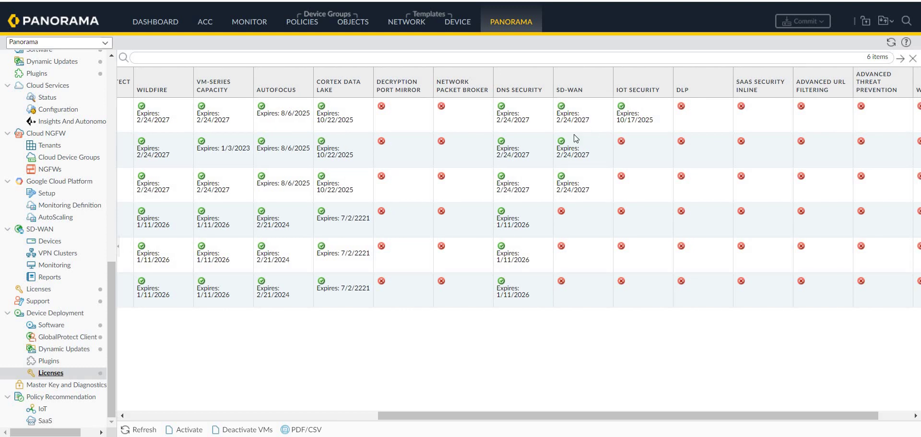
left_click(570, 178)
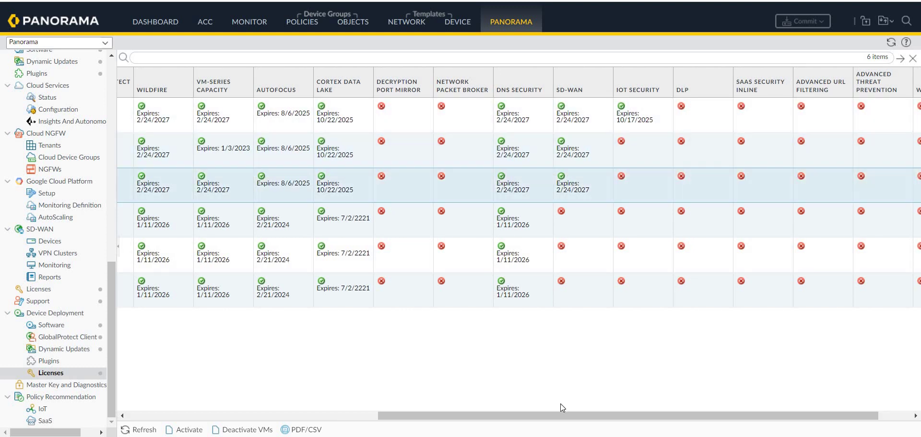
left_click_drag(551, 417, 219, 399)
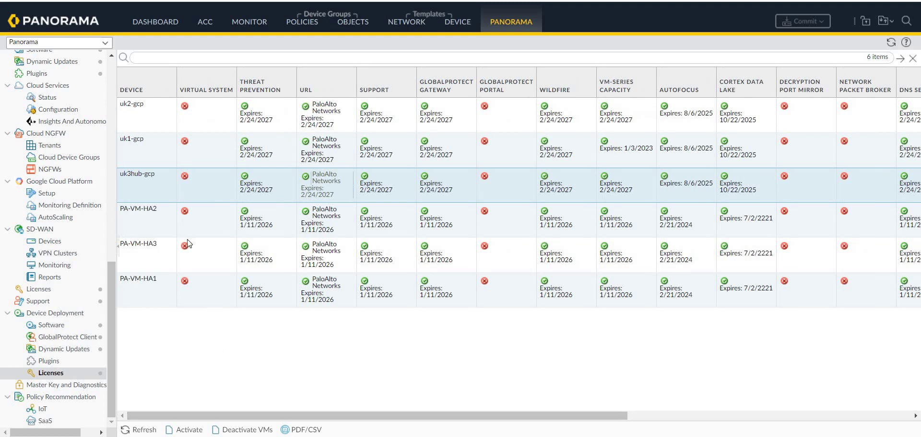
left_click(145, 152)
left_click(146, 125)
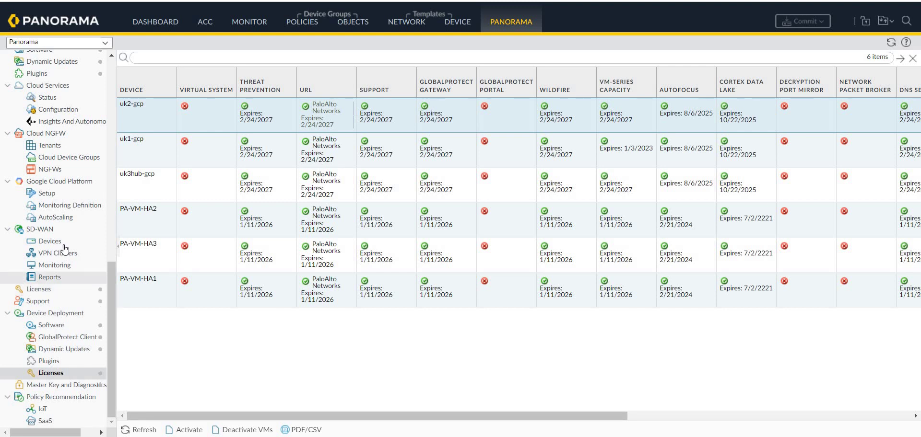
Show the SD-WAN devices list and look through the Panorama configuration sections
left_click(50, 241)
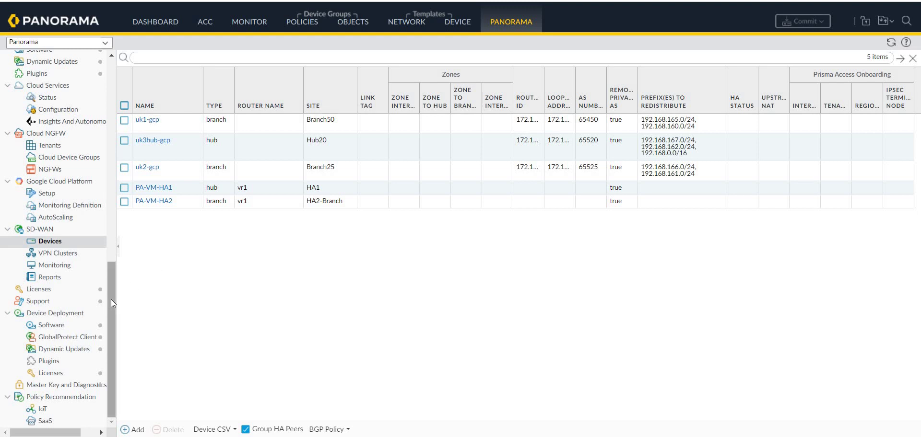
left_click_drag(111, 296, 108, 197)
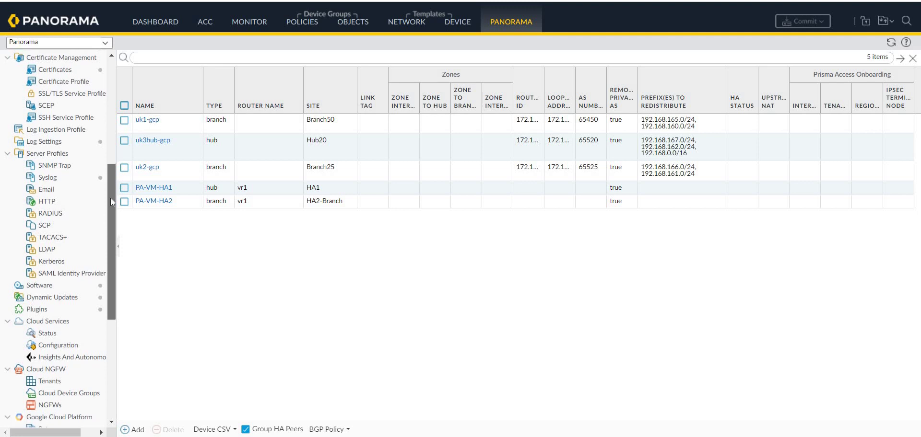
left_click_drag(110, 198, 111, 252)
left_click_drag(108, 221, 112, 61)
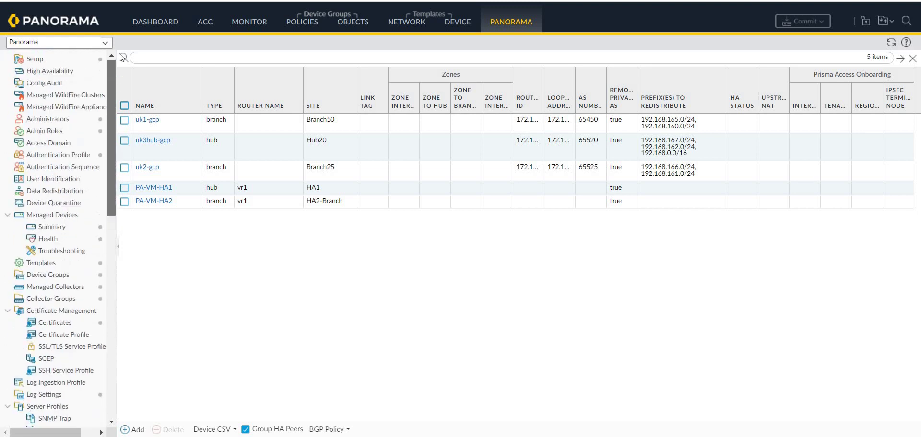
Show the network interfaces of the Demo2-Branch-SDWAN template and examine the IP address variables of ethernet1/1 through ethernet1/3
left_click(410, 32)
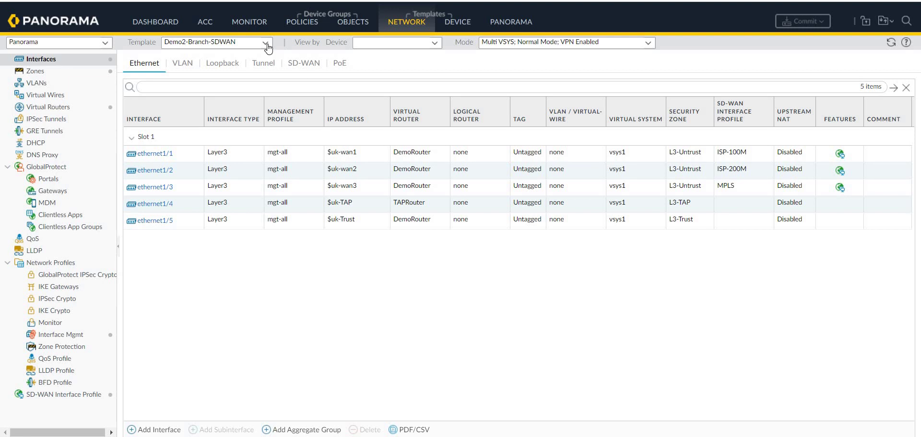
left_click(312, 158)
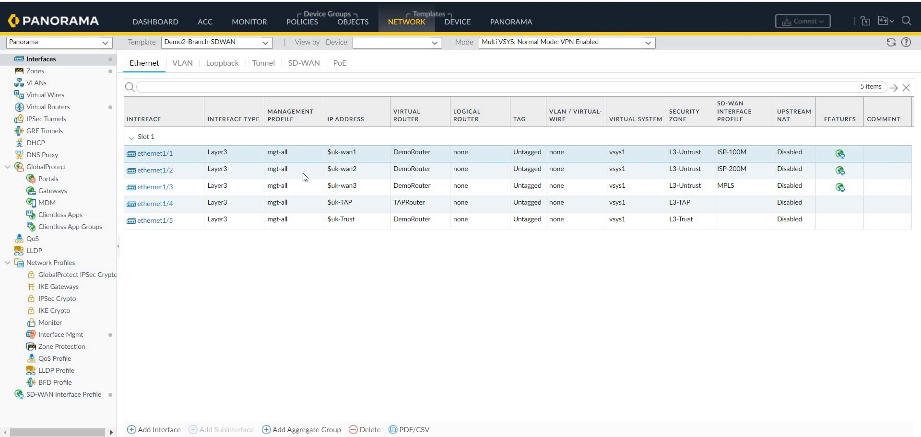
left_click(303, 173)
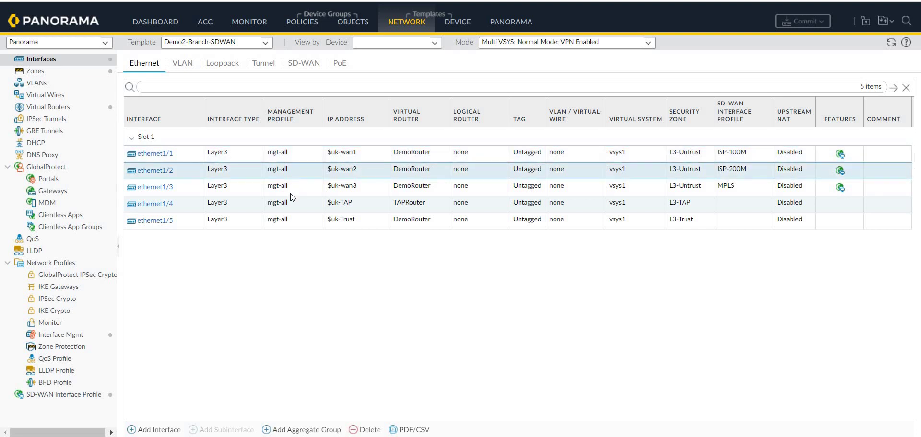
left_click(289, 194)
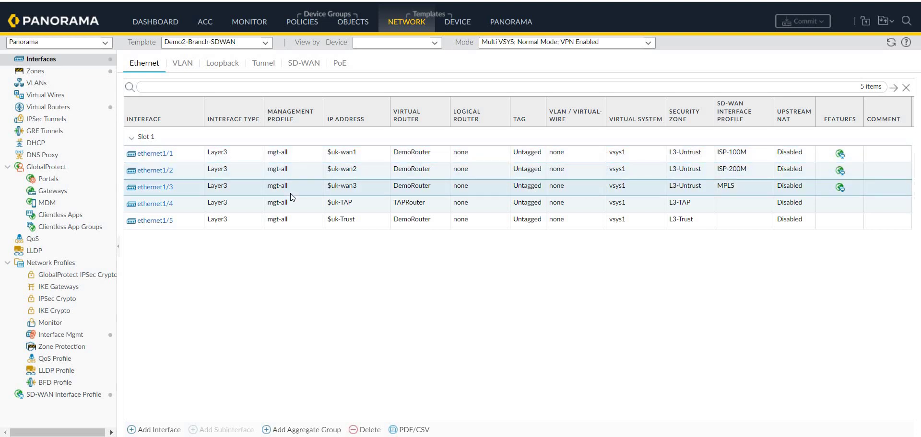
Examine the SD-WAN interface profiles and security zones assigned to ethernet1/1, ethernet1/2 and ethernet1/3
left_click(737, 158)
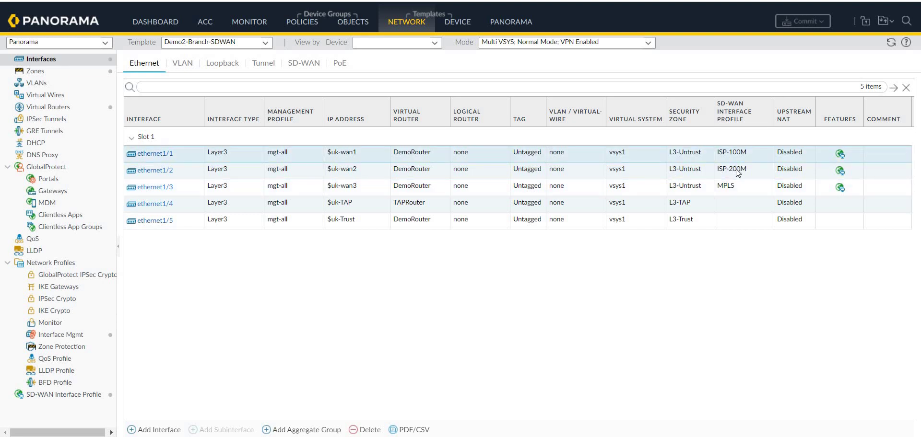
left_click(738, 172)
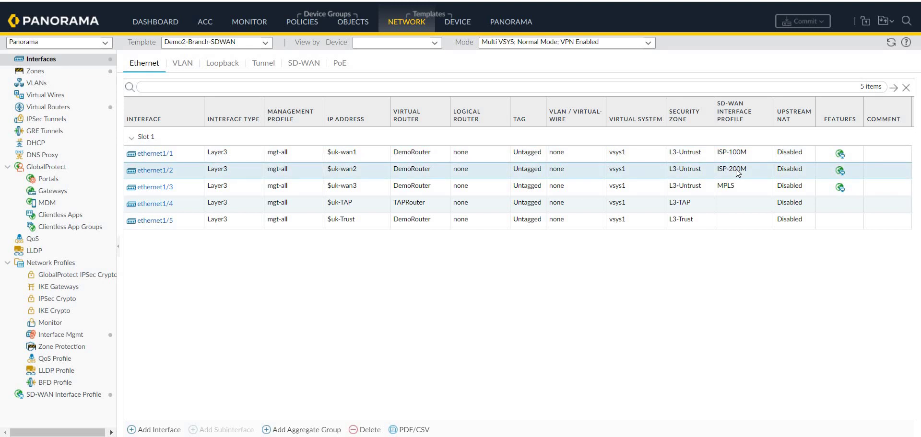
left_click(731, 188)
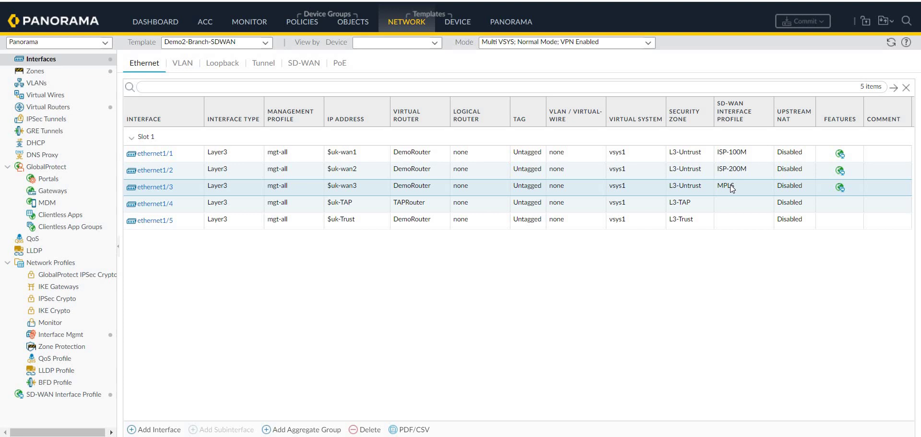
left_click(691, 158)
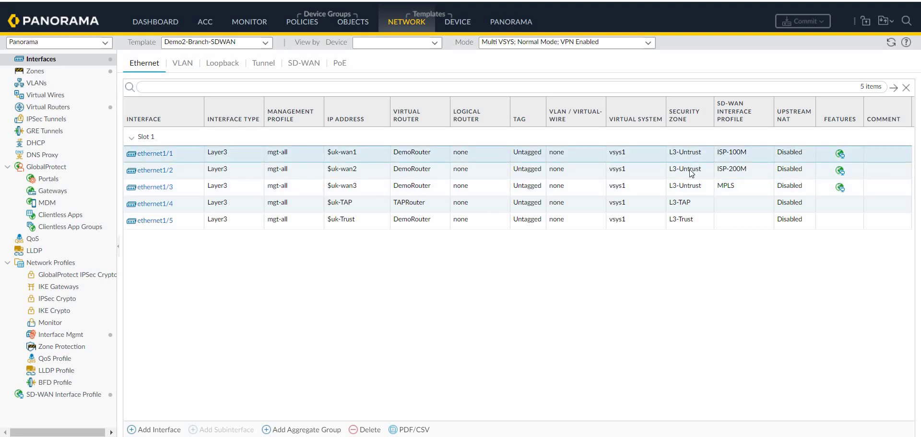
left_click(691, 174)
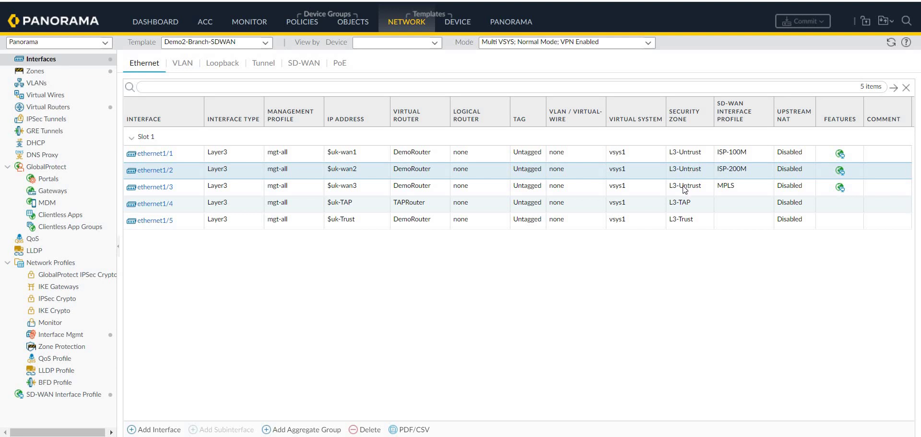
left_click(683, 187)
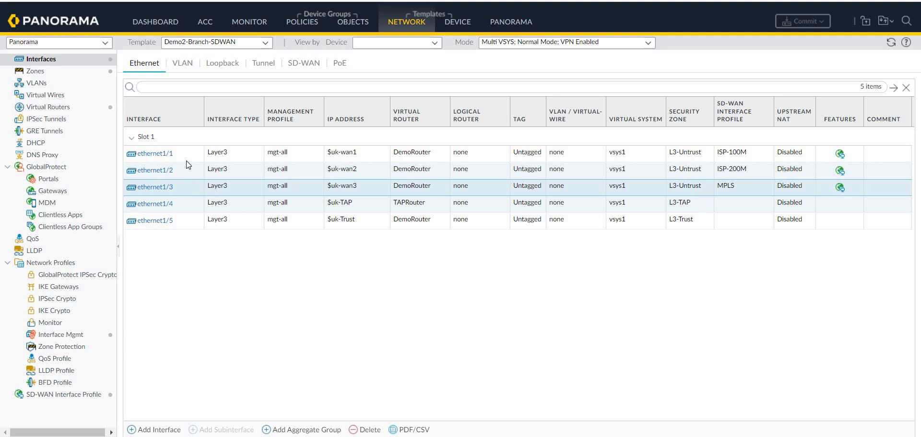
Inspect the IPv4 and SD-WAN settings of ethernet1/1, closing the interface without changes
left_click(168, 158)
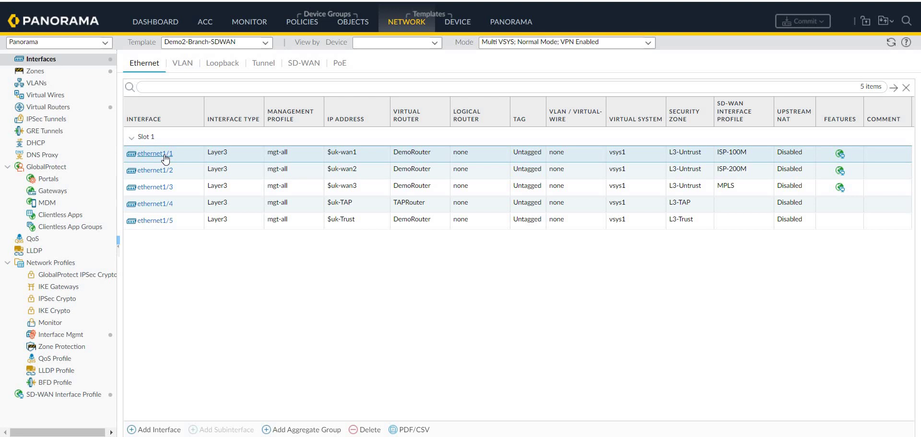
left_click(164, 156)
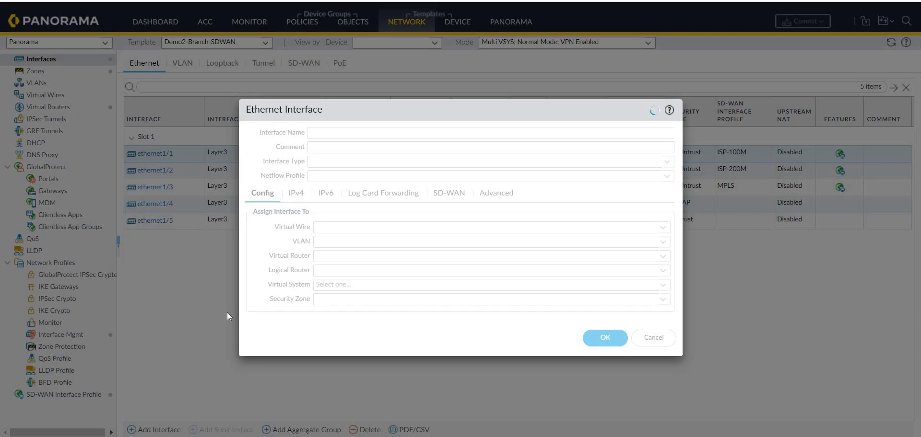
left_click(296, 194)
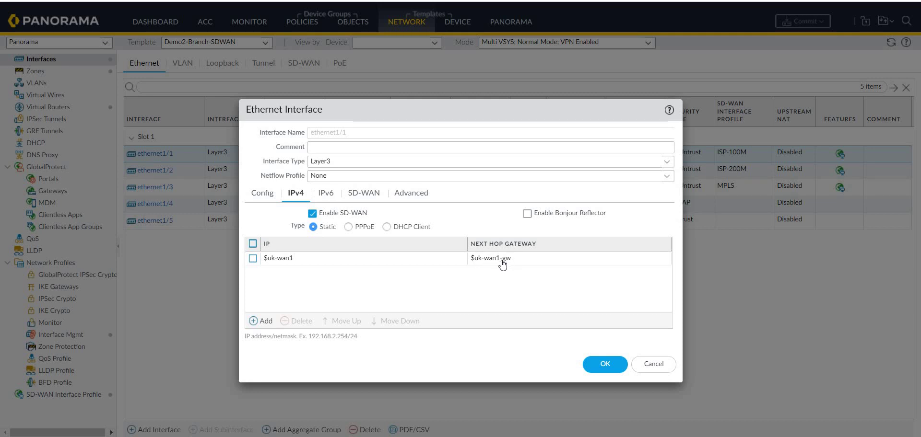
left_click(367, 196)
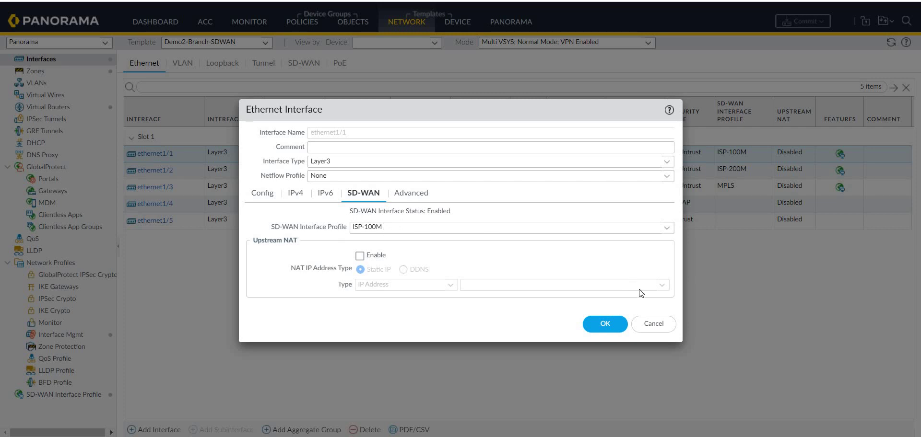
left_click(651, 326)
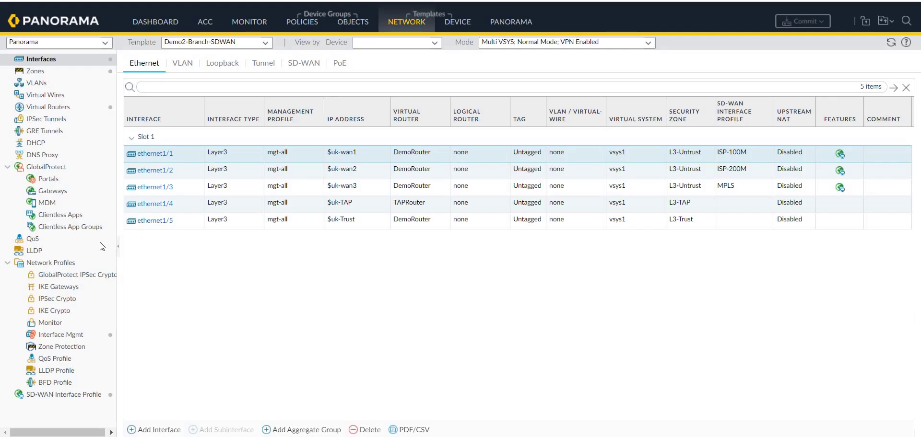
Inspect the ISP-100M SD-WAN interface profile in the branch template and close it without changes
left_click(69, 403)
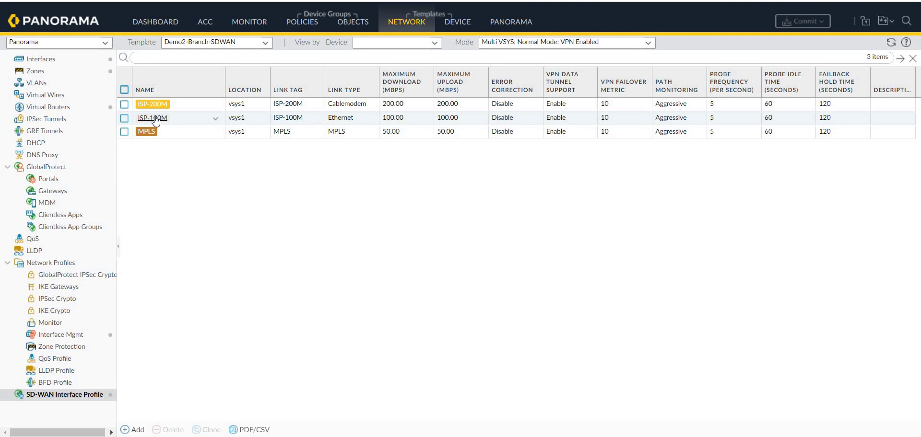
left_click(154, 118)
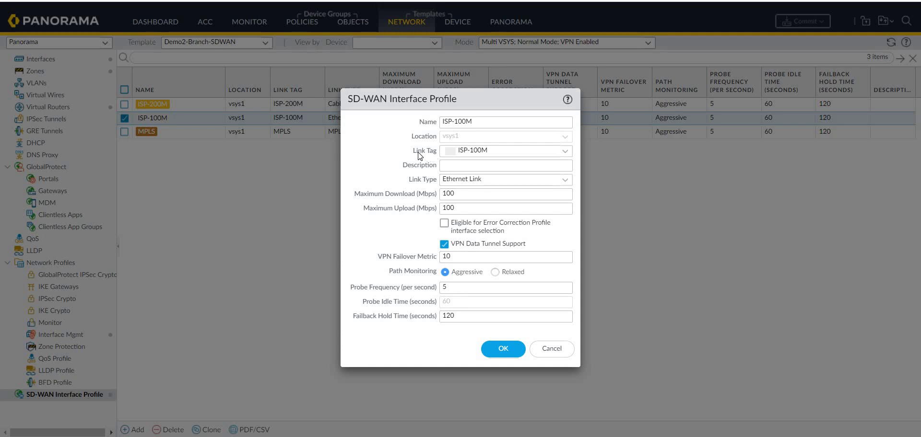
left_click(551, 349)
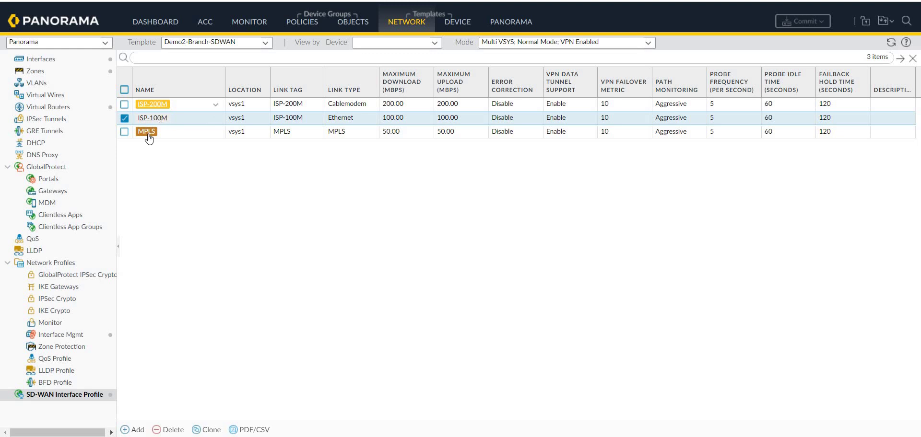
Find the shared ISP-100M tag among the tag objects, inspect its settings and close it without changes
left_click(357, 24)
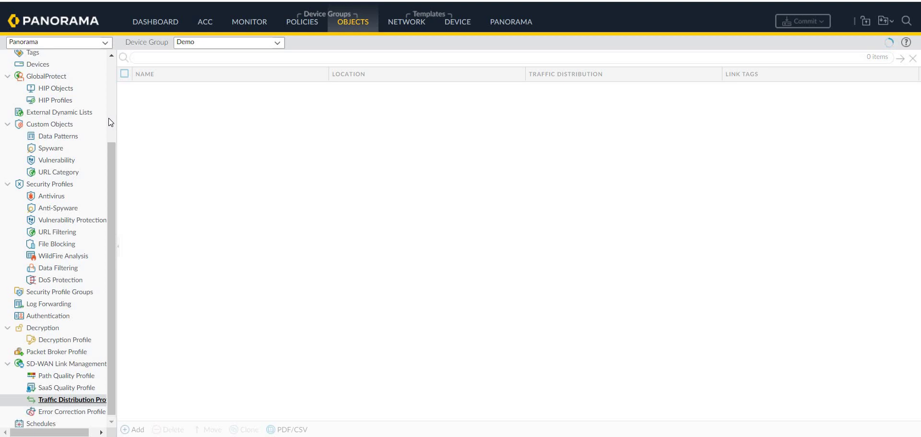
scroll(108, 118, "up", 3)
left_click(33, 167)
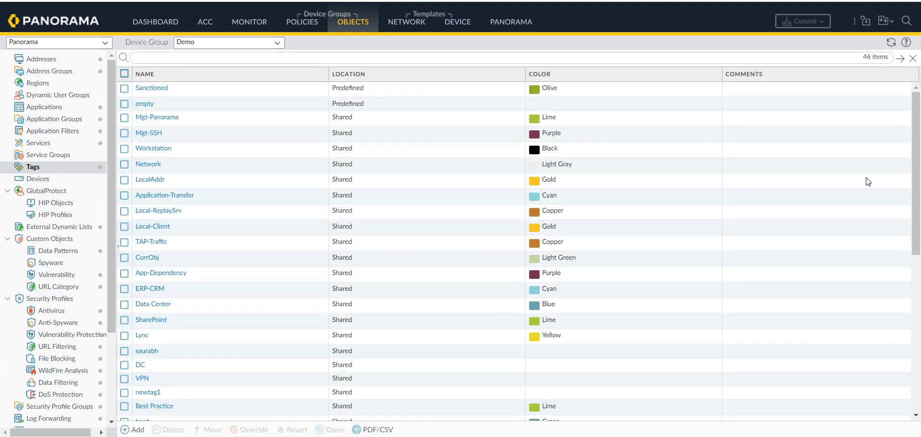
left_click_drag(916, 194, 920, 377)
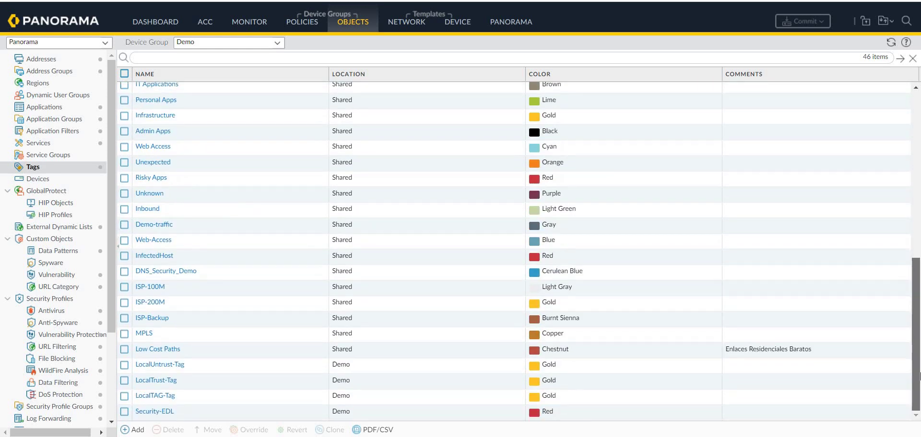
left_click(149, 287)
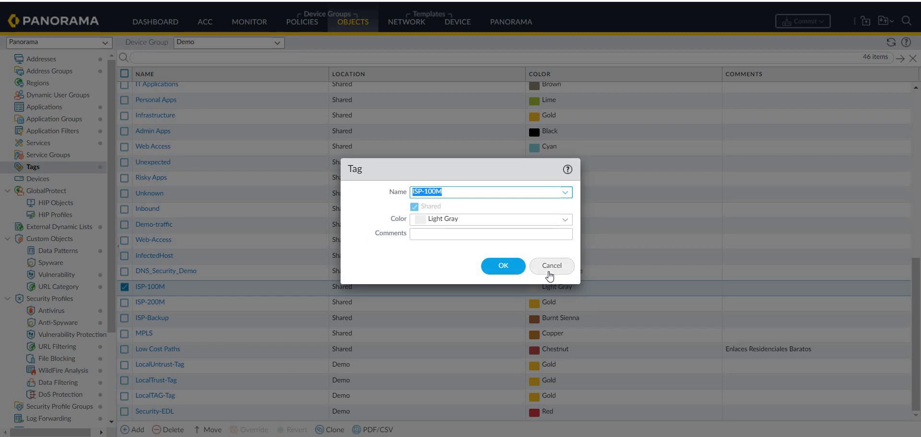
left_click(549, 272)
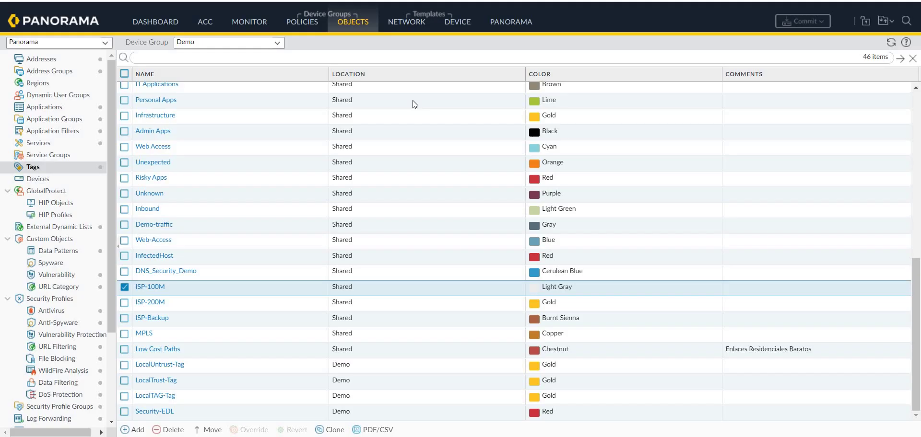
Return to the network interfaces and show those of the Demo2-Hub20-SDWAN template
left_click(399, 30)
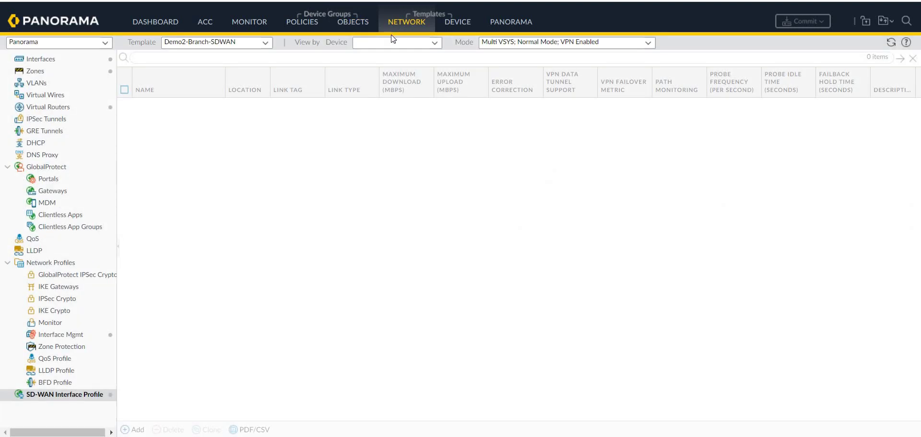
left_click(84, 63)
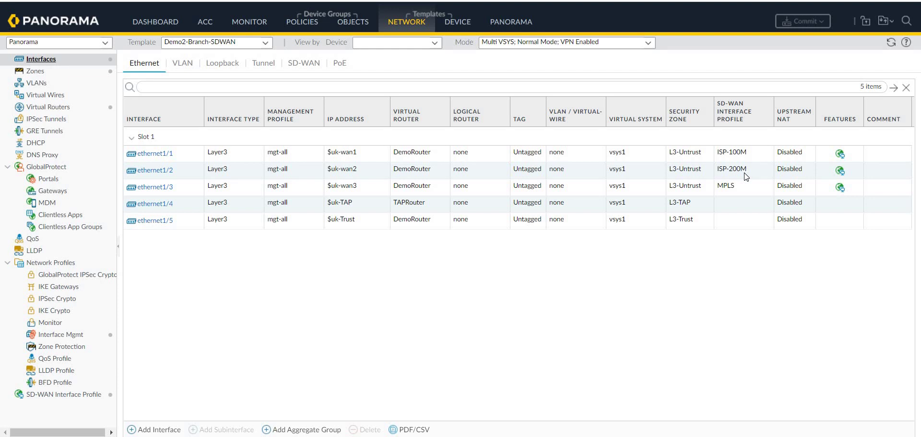
left_click(268, 47)
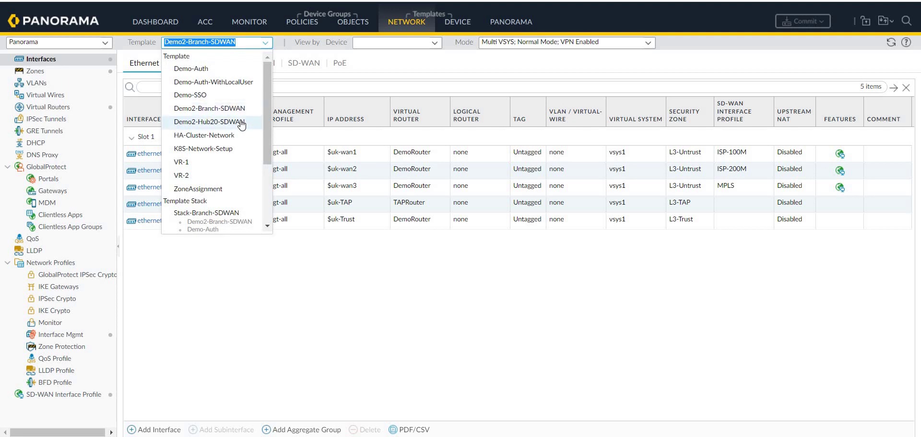
left_click(240, 122)
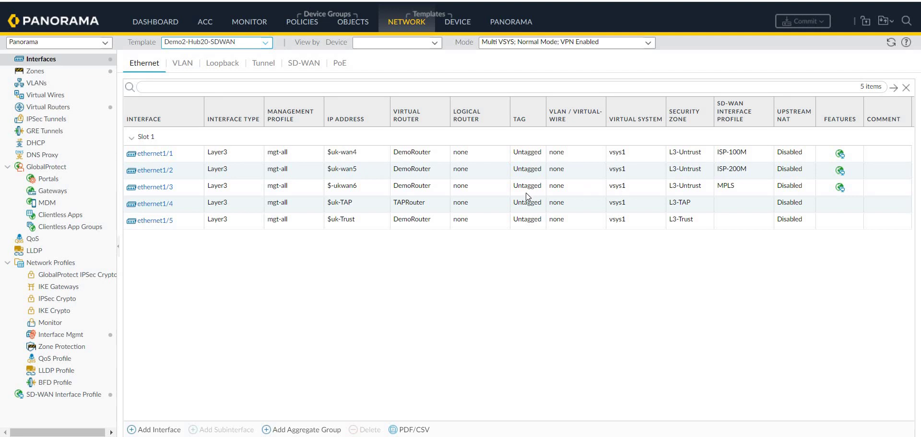
Show the SD-WAN pre rules of the uk1demo device group
left_click(321, 27)
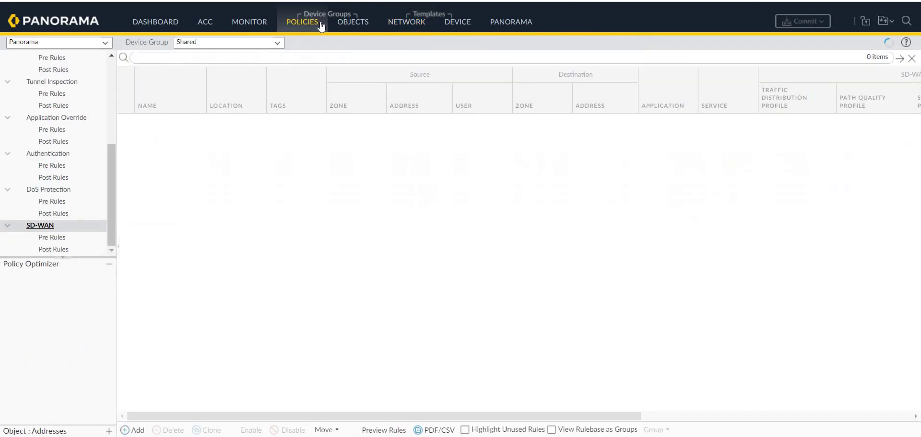
left_click(277, 43)
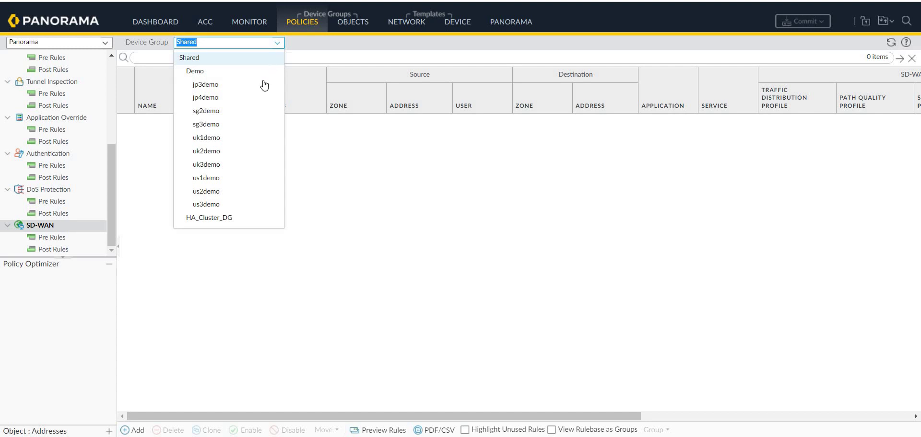
left_click(243, 147)
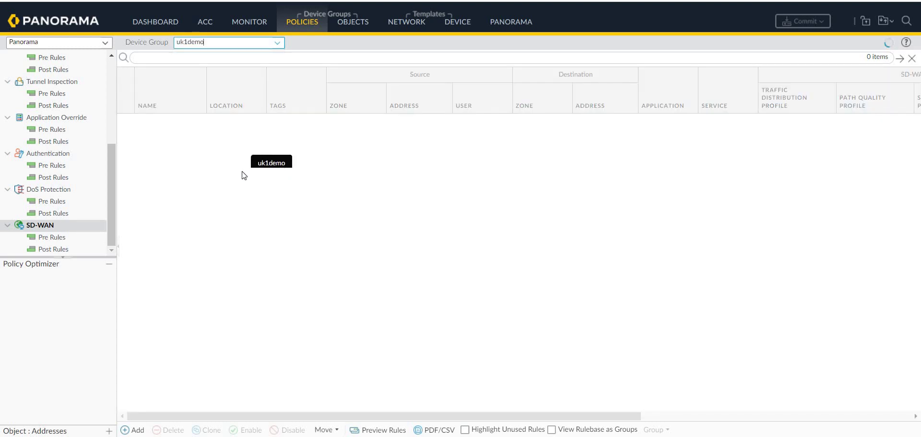
left_click(74, 240)
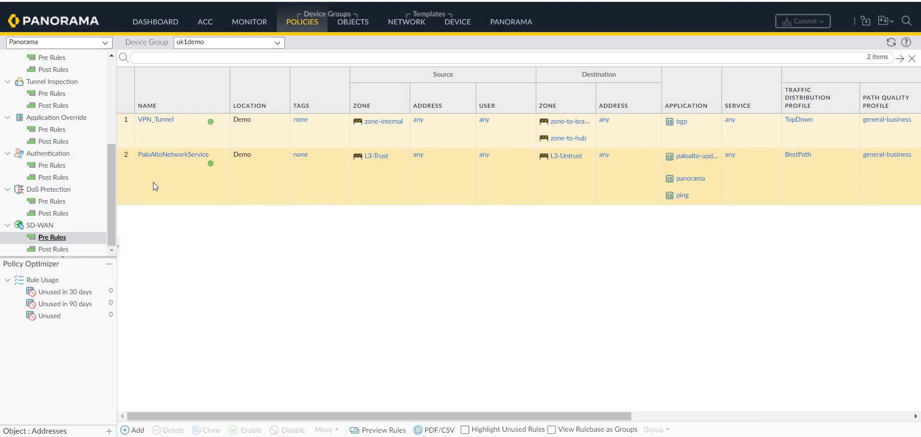
Inspect the source, destination, application/service and path selection settings of the PaloAltoNetworkService SD-WAN rule and close it without changes
mouse_move(160, 169)
left_click(174, 157)
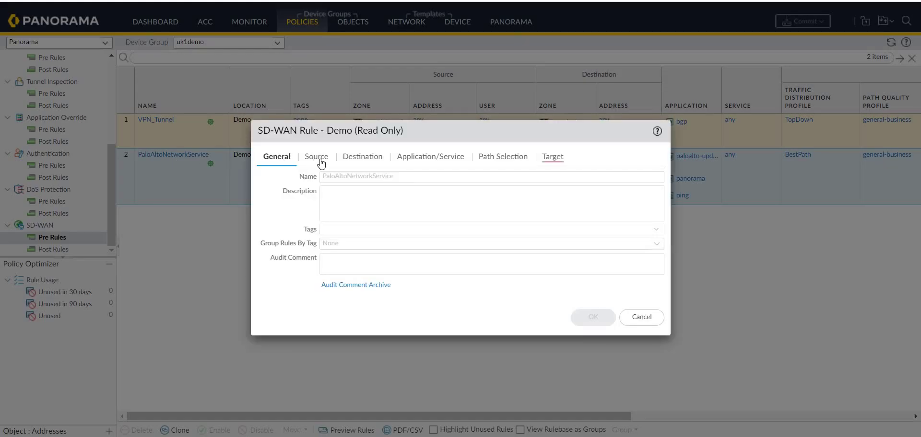
left_click(321, 160)
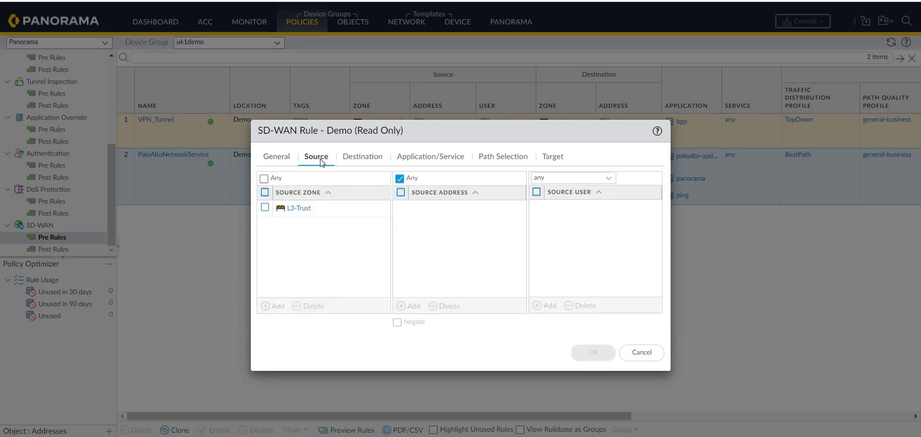
left_click(356, 160)
left_click(430, 159)
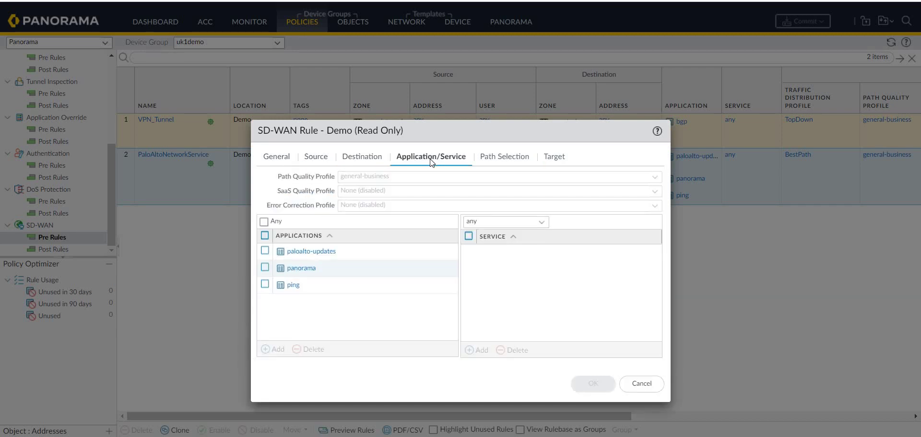
left_click(501, 157)
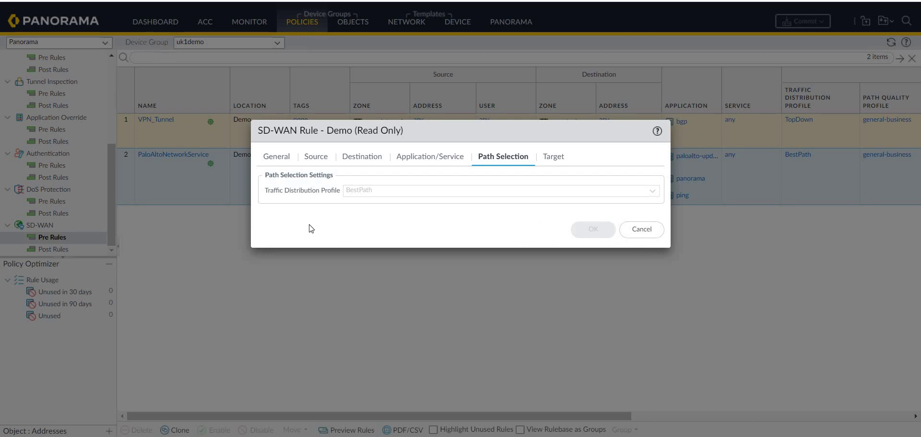
left_click(435, 158)
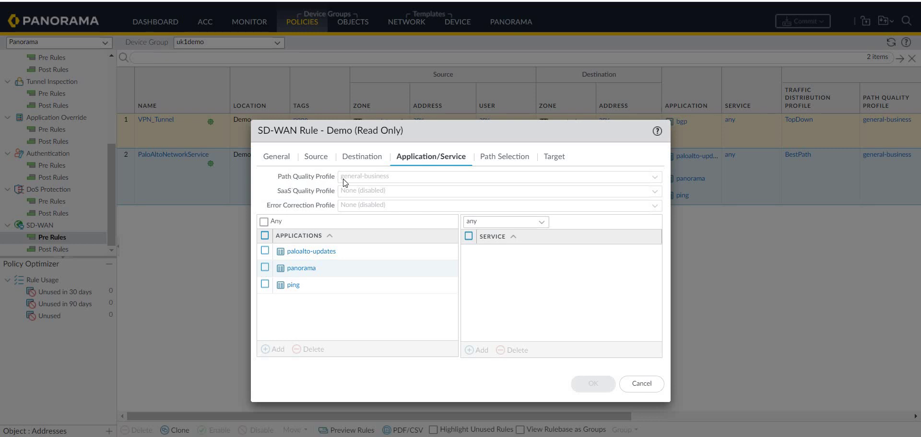
left_click(516, 159)
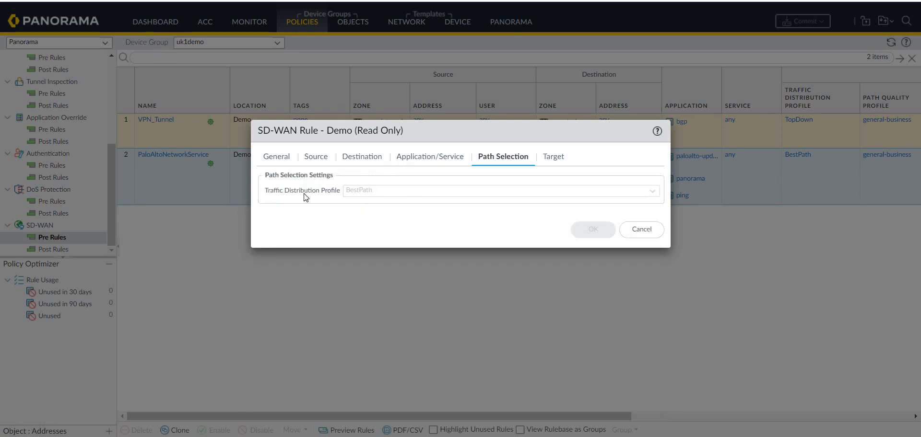
left_click(652, 233)
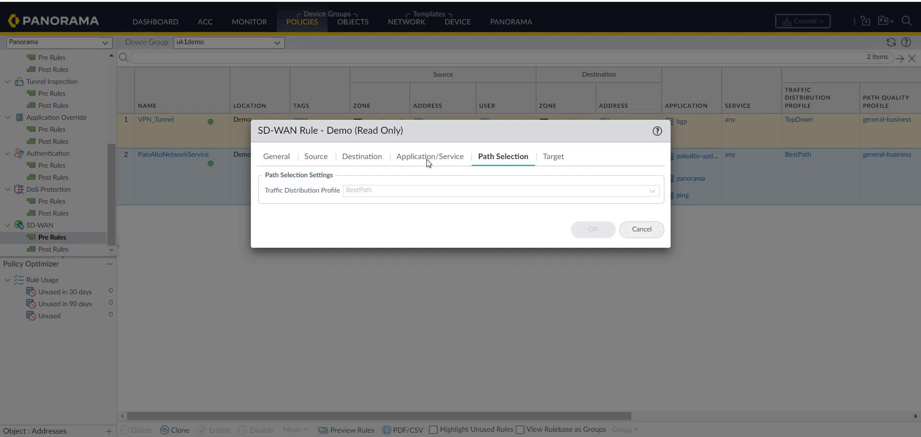
Review the SD-WAN path quality profiles, inspect the instant-messaging profile's thresholds, and close it without changes, leaving no profile selected
left_click(346, 28)
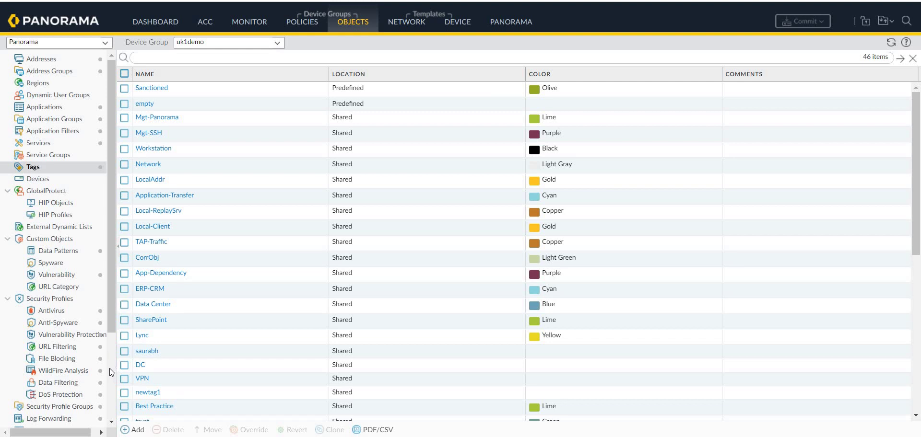
scroll(110, 369, "down", 3)
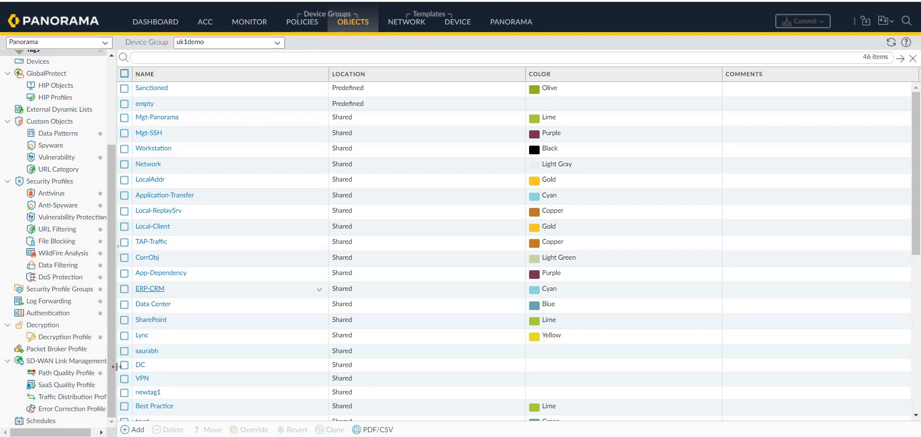
left_click(85, 377)
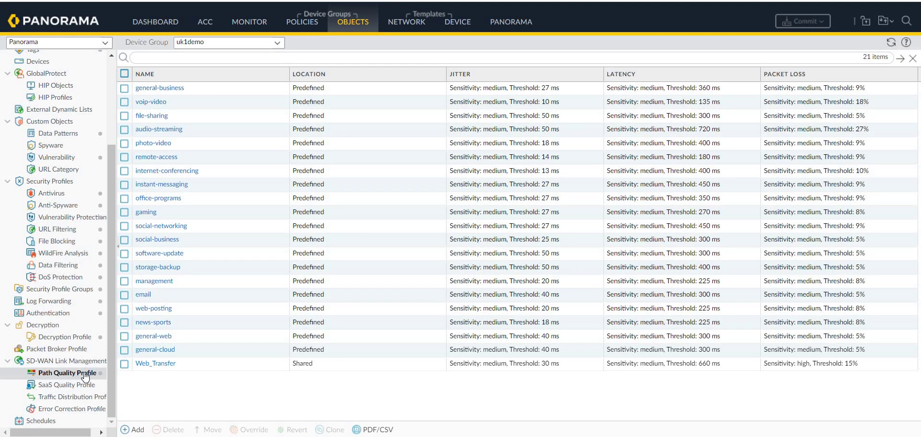
mouse_move(176, 93)
left_click(176, 186)
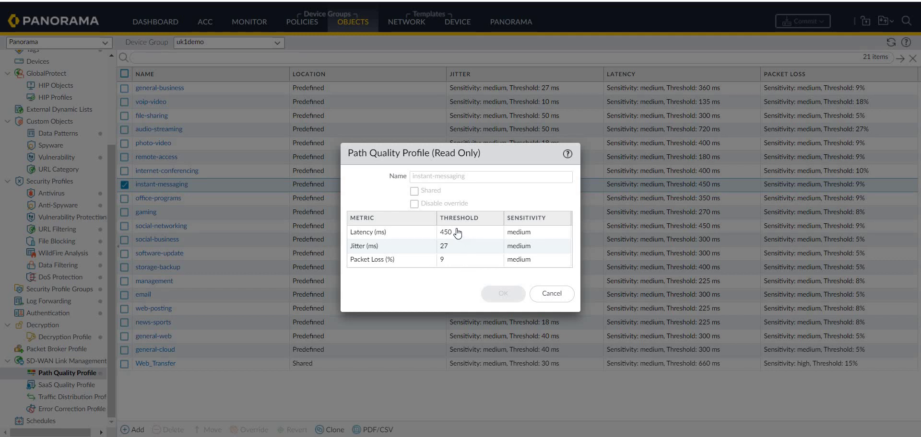
left_click(558, 294)
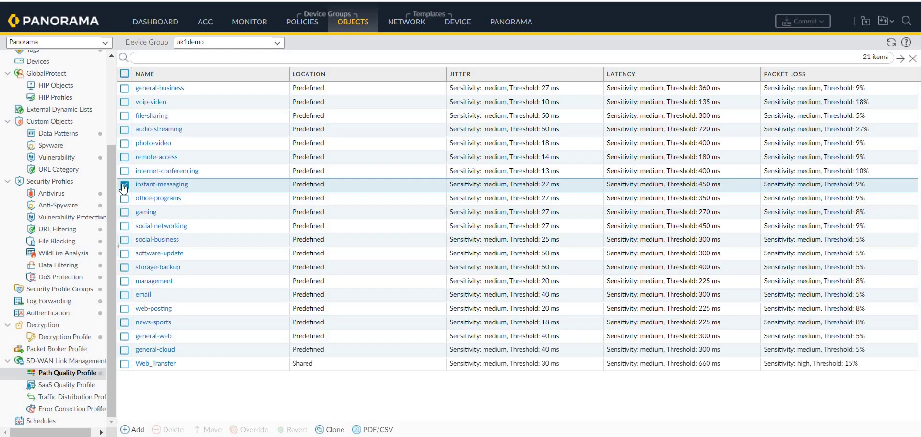
left_click(124, 185)
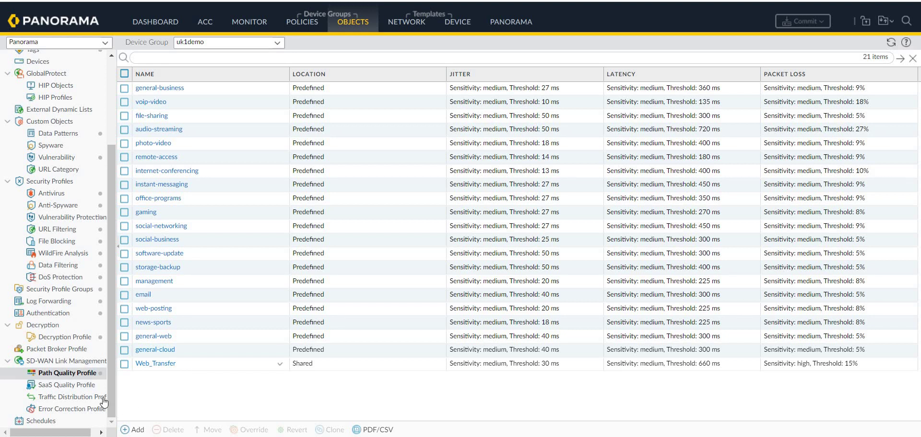
Start a new SD-WAN traffic distribution profile and compare its Top Down Priority and Weighted Session Distribution methods
left_click(85, 399)
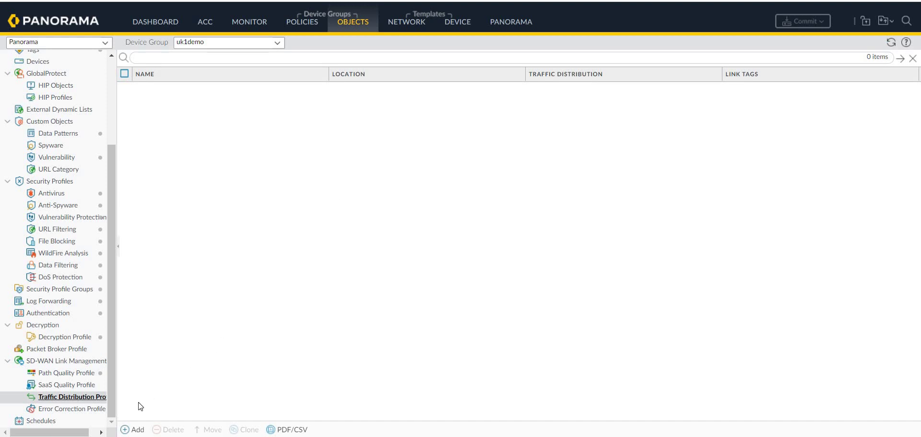
left_click(135, 430)
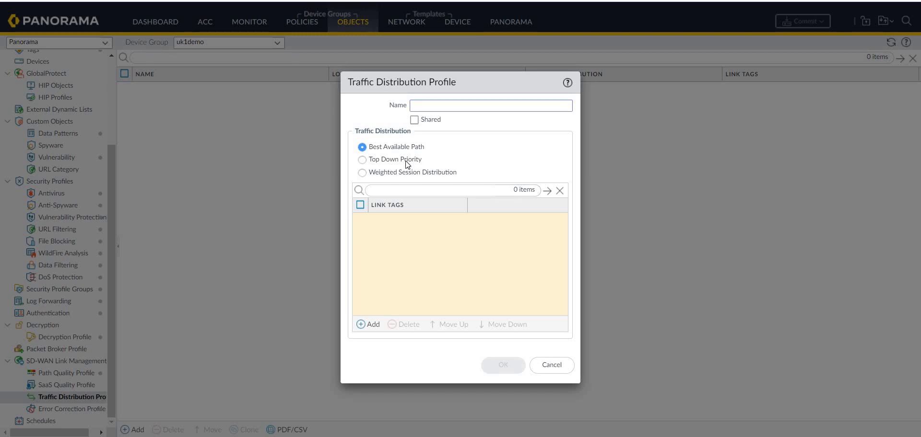
left_click(405, 160)
mouse_move(410, 234)
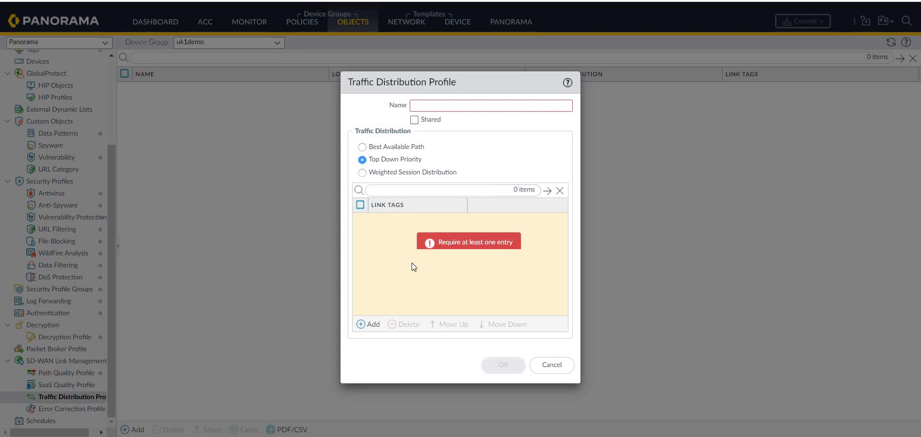
left_click(363, 173)
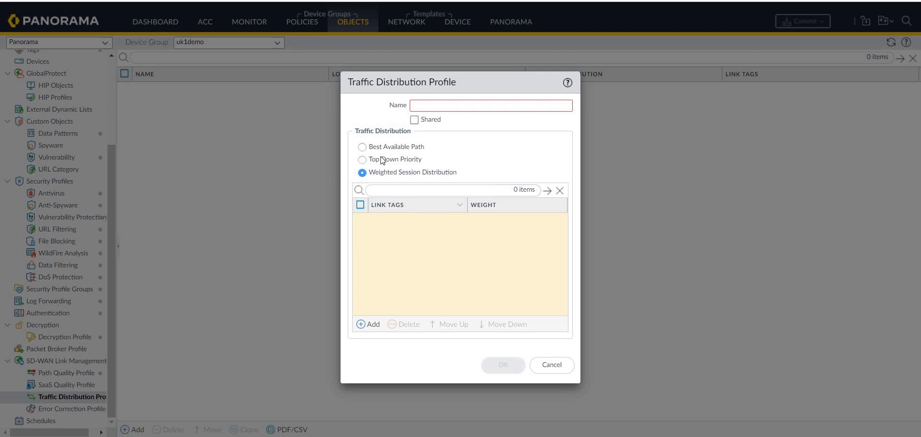
Try Top Down Priority with link tags ISP-200M, ISP-100M and MPLS in that order, and cancel the new traffic distribution profile
left_click(363, 160)
left_click(372, 326)
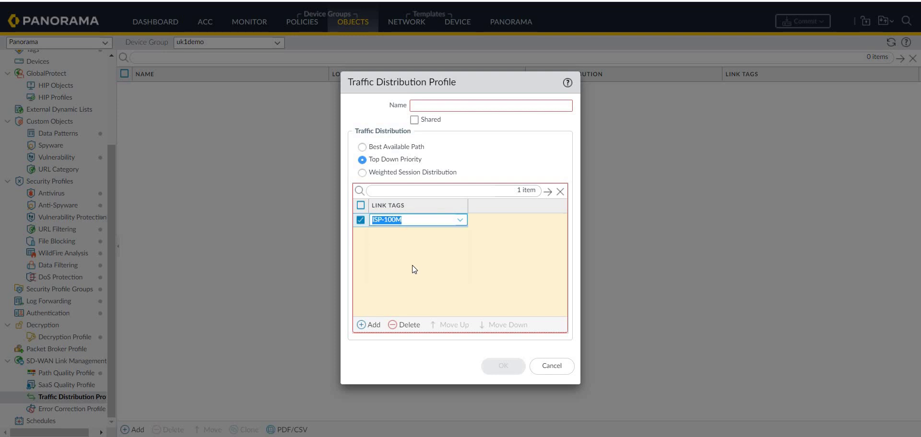
left_click(416, 249)
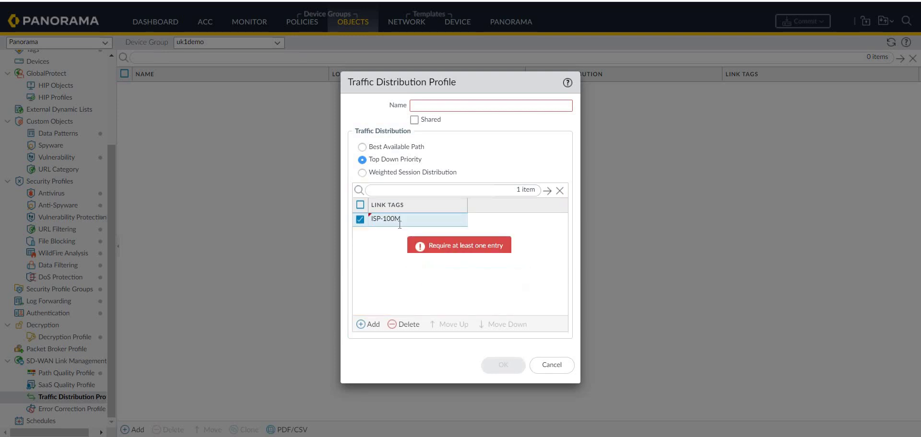
left_click(400, 222)
left_click(391, 263)
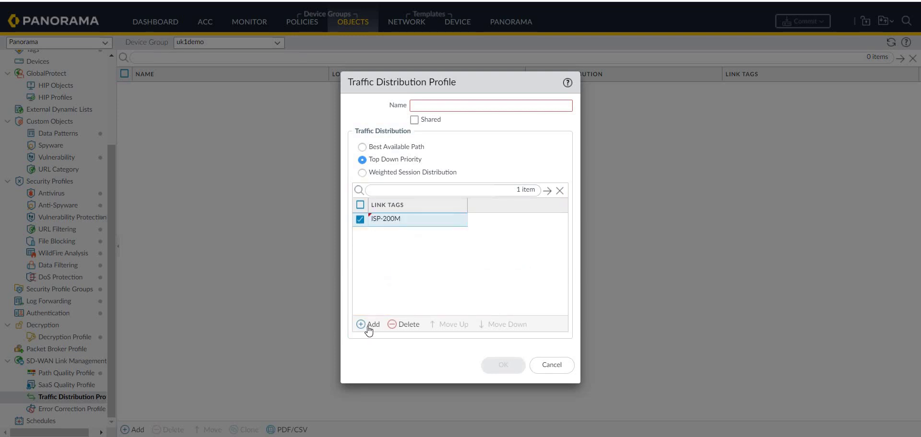
left_click(369, 325)
left_click(401, 262)
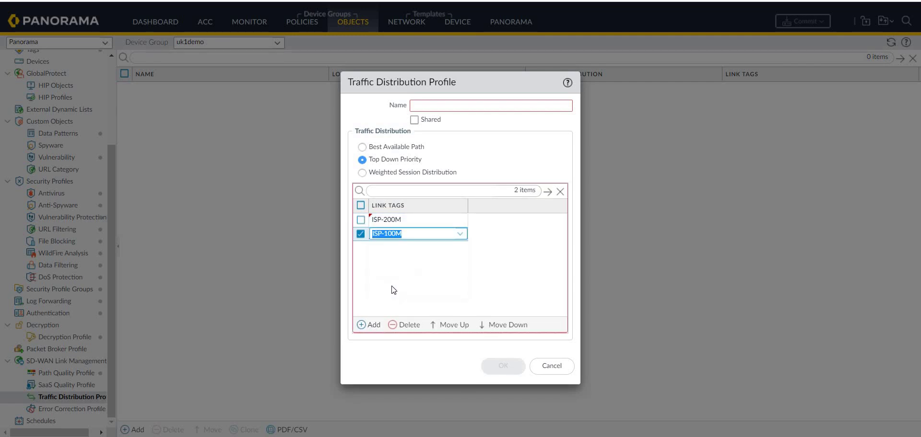
left_click(369, 325)
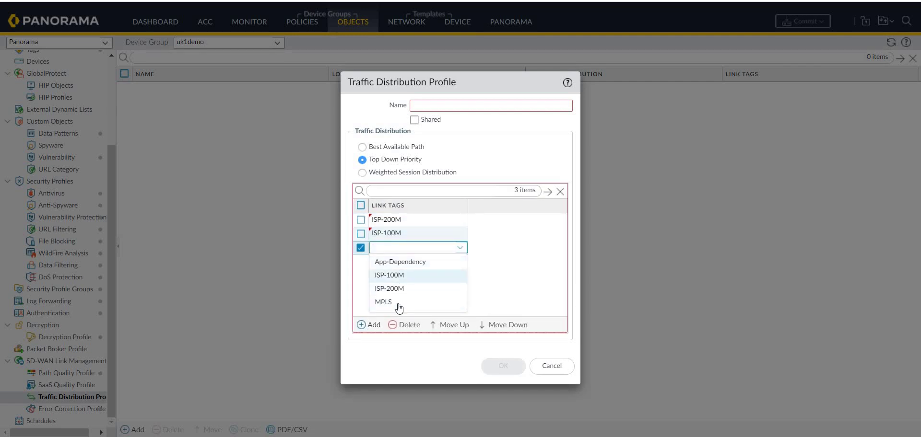
left_click(396, 302)
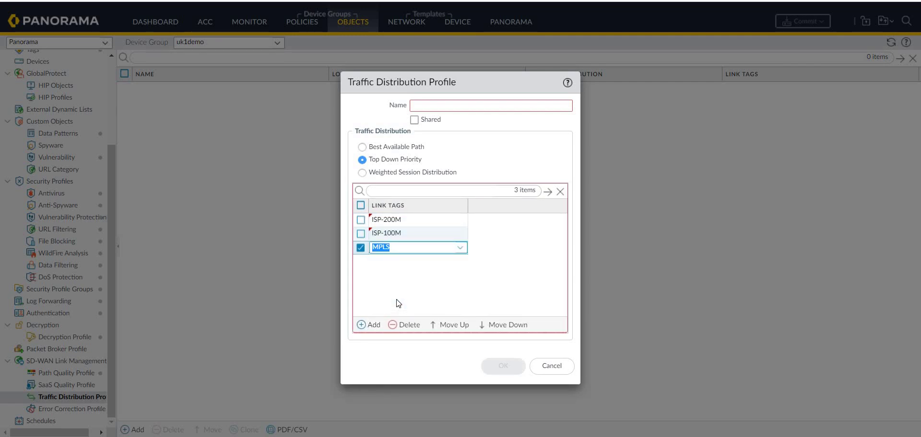
left_click(361, 248)
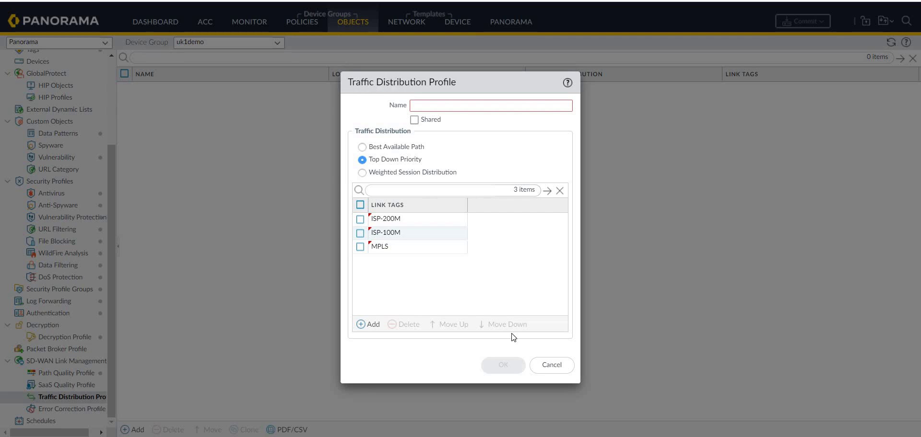
left_click(553, 367)
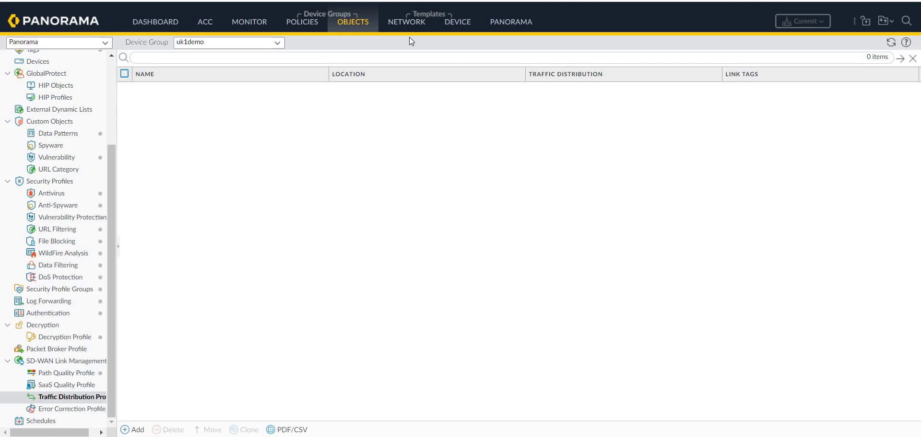
Show the SD-WAN devices managed by Panorama, inspect the blank form for adding a device and close it without adding one
left_click(531, 34)
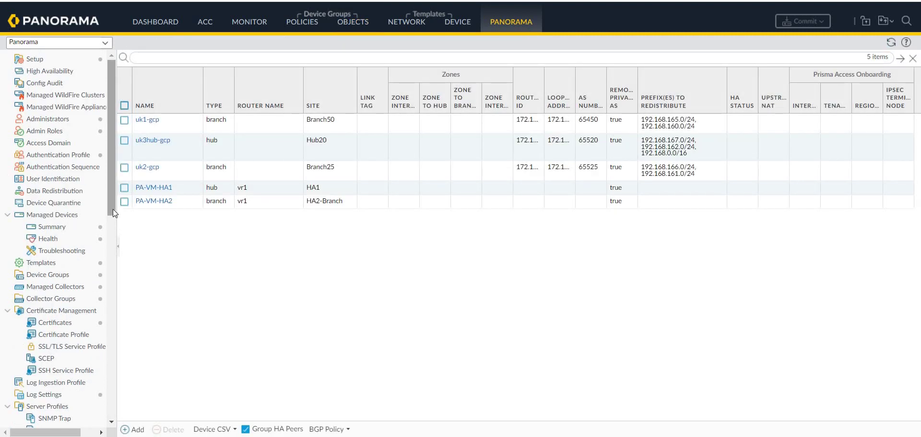
left_click_drag(113, 209, 110, 393)
scroll(111, 320, "down", 3)
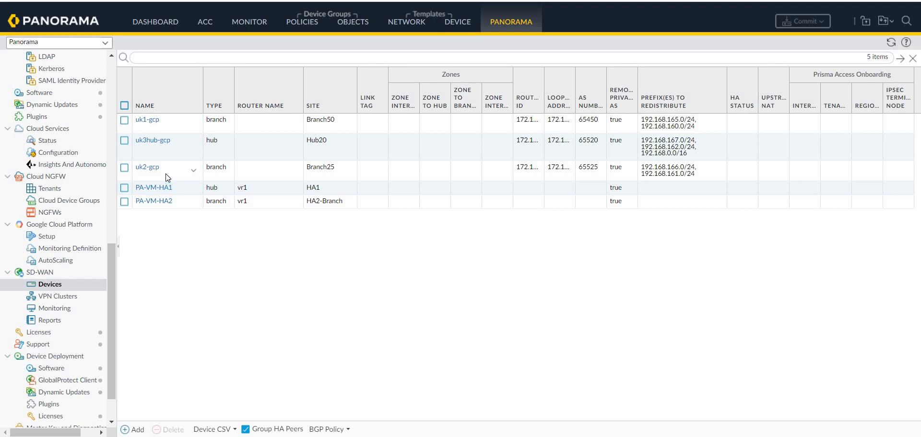
left_click(135, 431)
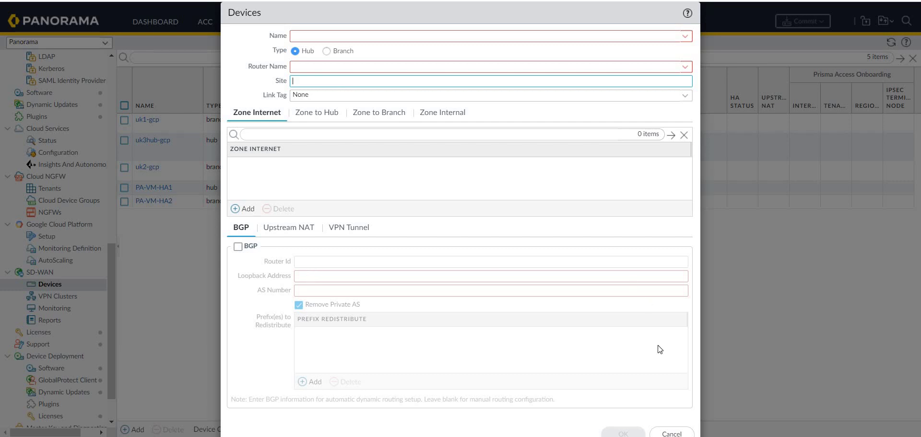
left_click(672, 432)
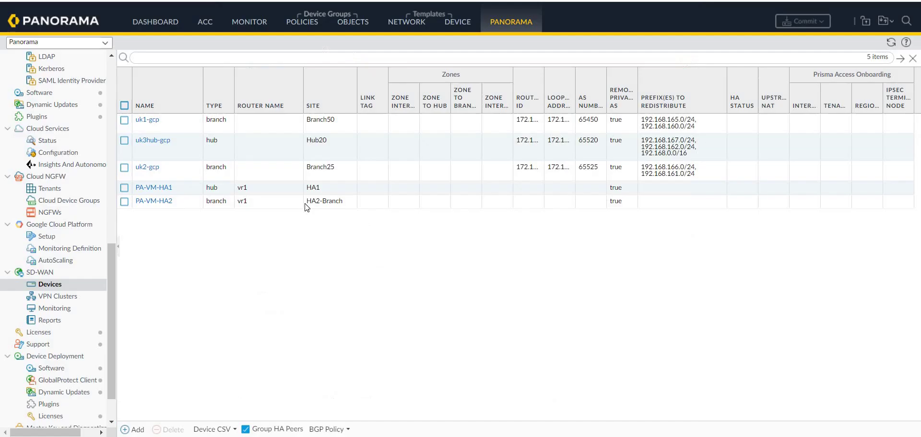
Inspect the BGP router ID, loopback address and AS number of the hub device uk3hub-gcp, and close it without changes
left_click(154, 147)
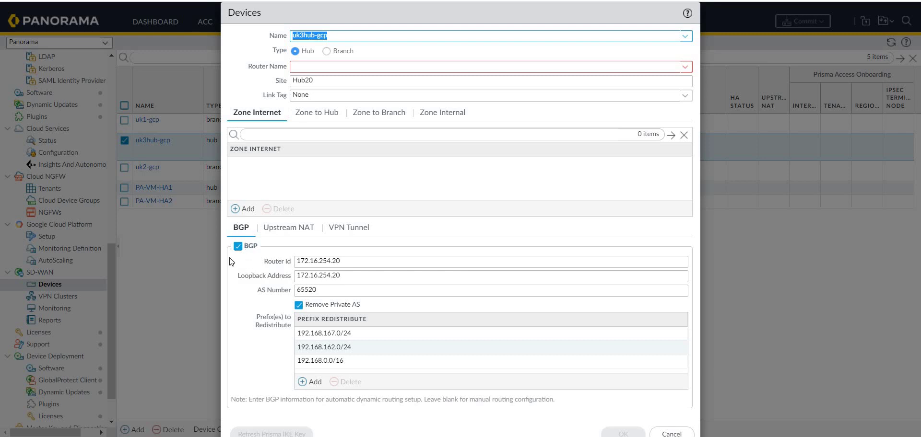
left_click(355, 267)
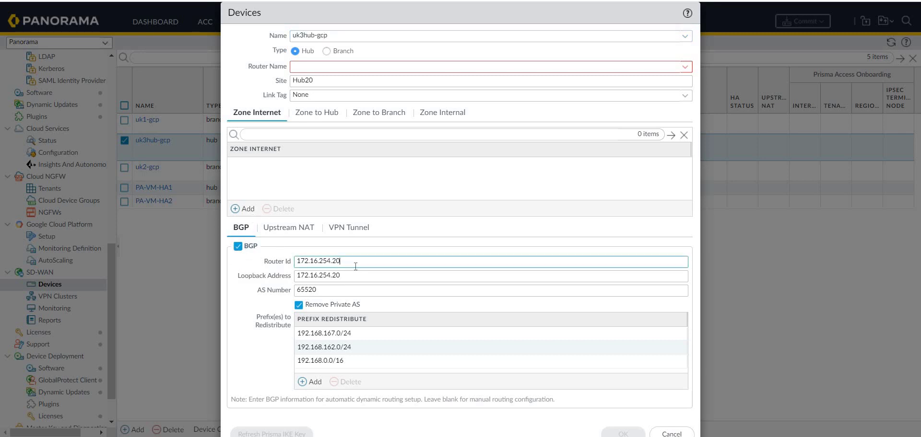
left_click(354, 276)
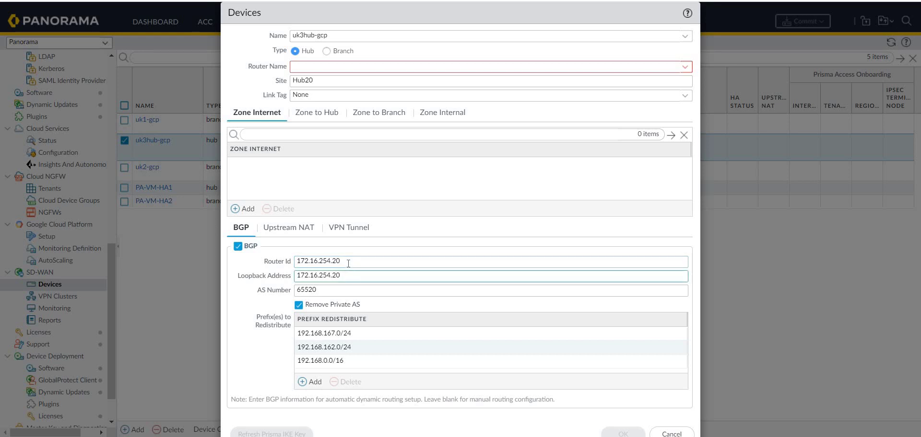
left_click(348, 262)
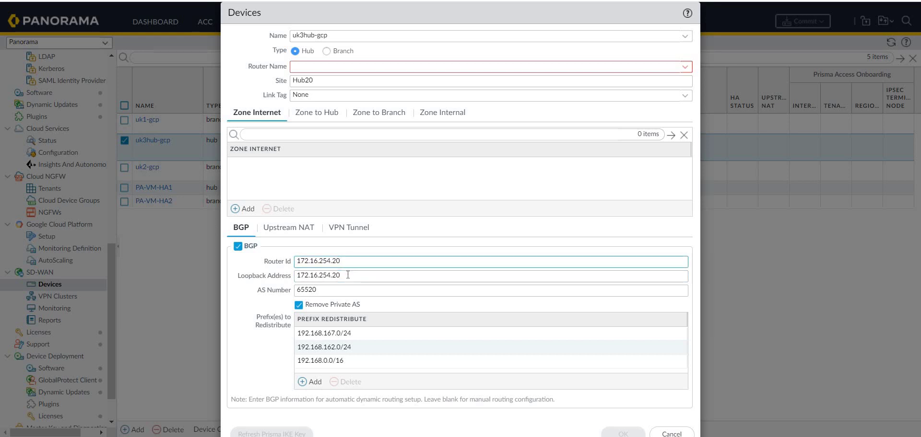
left_click(348, 275)
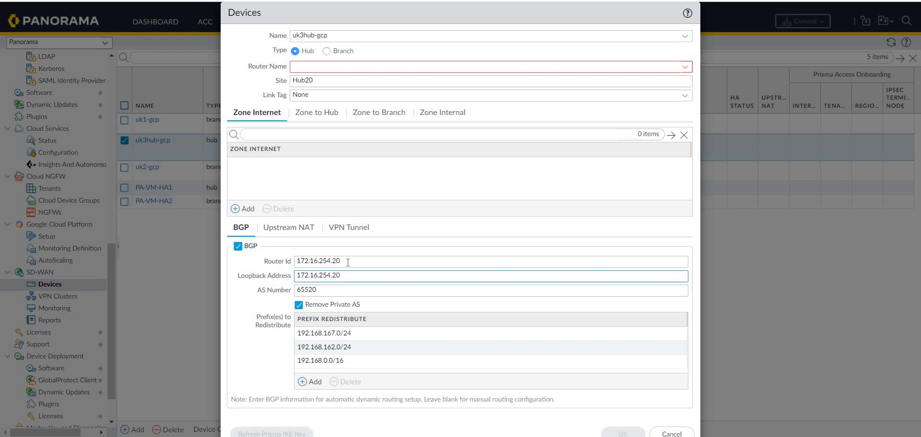
left_click(331, 291)
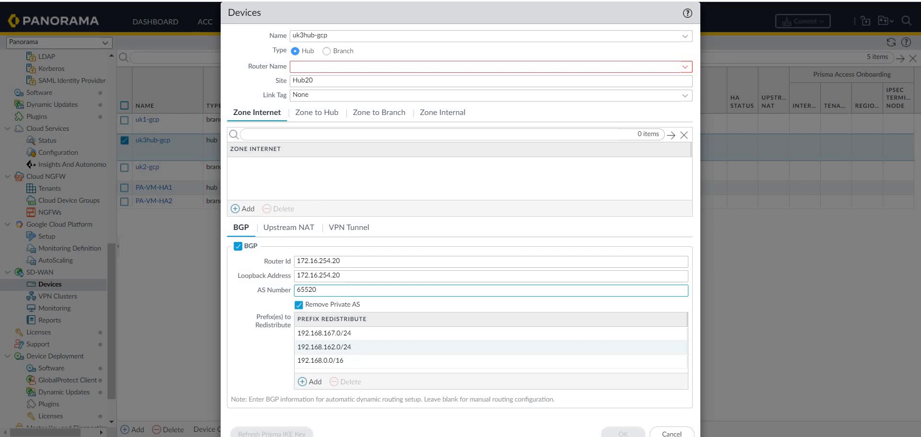
left_click(671, 435)
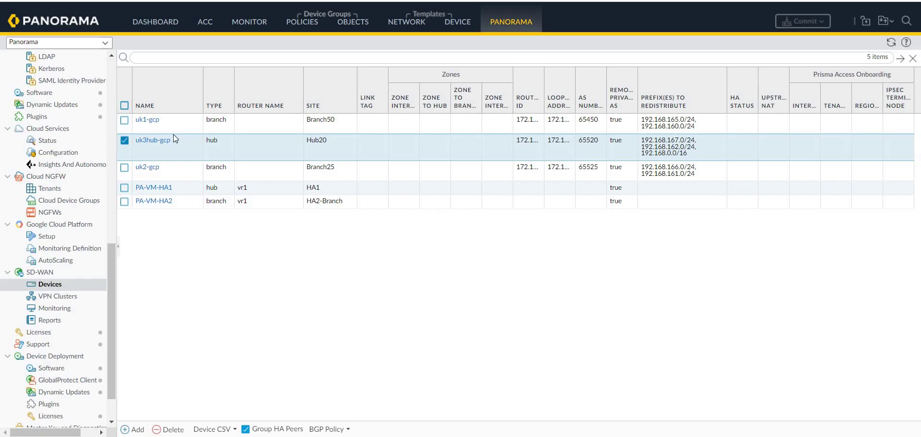
Inspect the BGP router ID and loopback address of the branch device uk1-gcp, and close it without changes
left_click(153, 123)
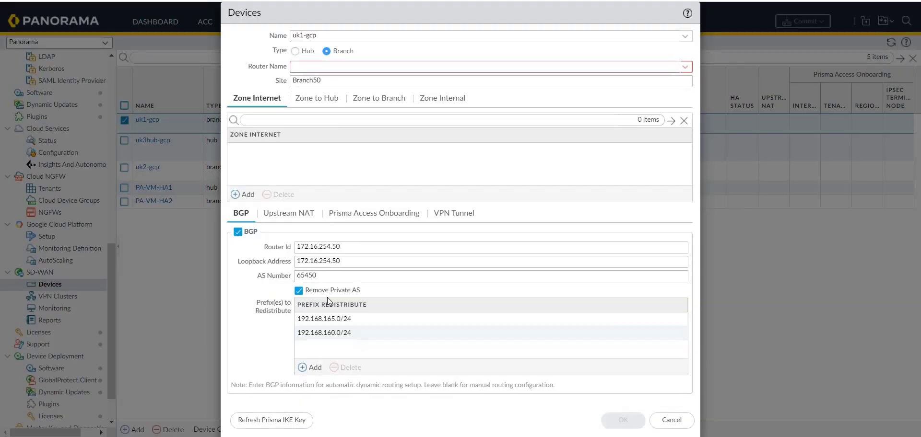
left_click(351, 251)
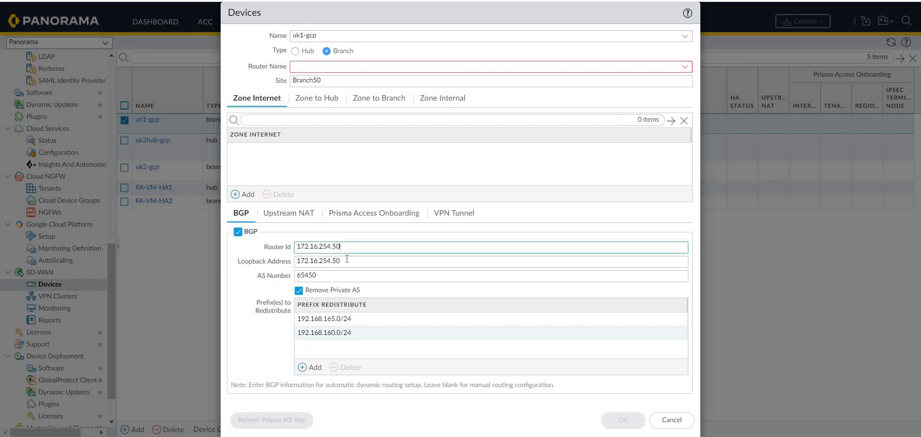
left_click(347, 261)
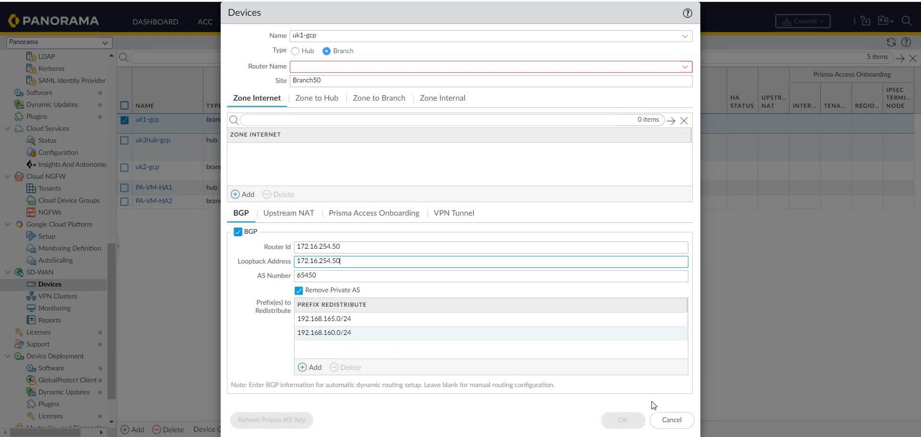
left_click(671, 421)
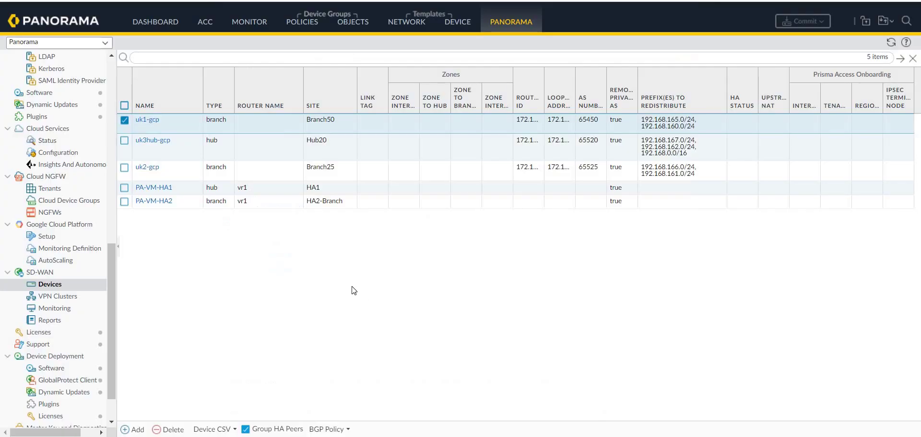
Inspect the SD-WAN VPN cluster uk-vpn-cluster and the VPN address pool, closing both without changes
left_click(55, 296)
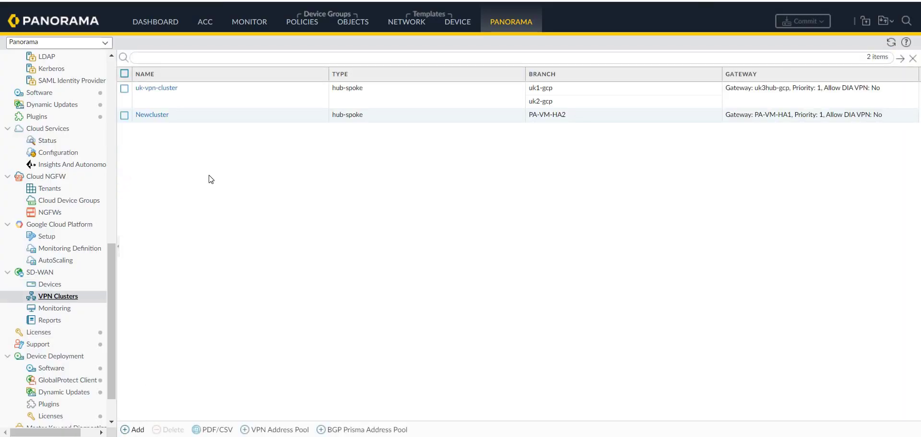
left_click(167, 90)
left_click(167, 90)
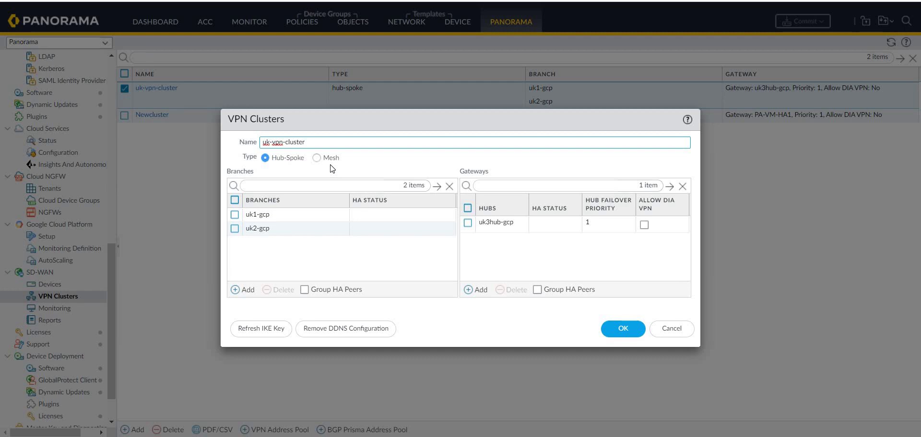
left_click(668, 331)
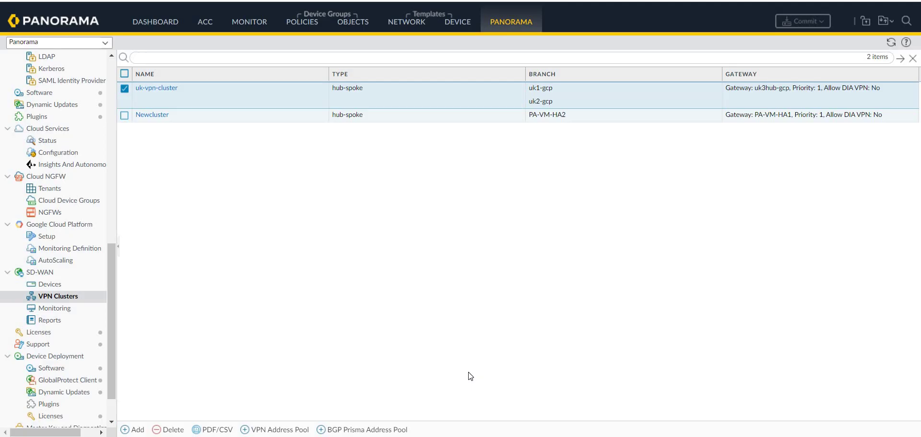
left_click(270, 430)
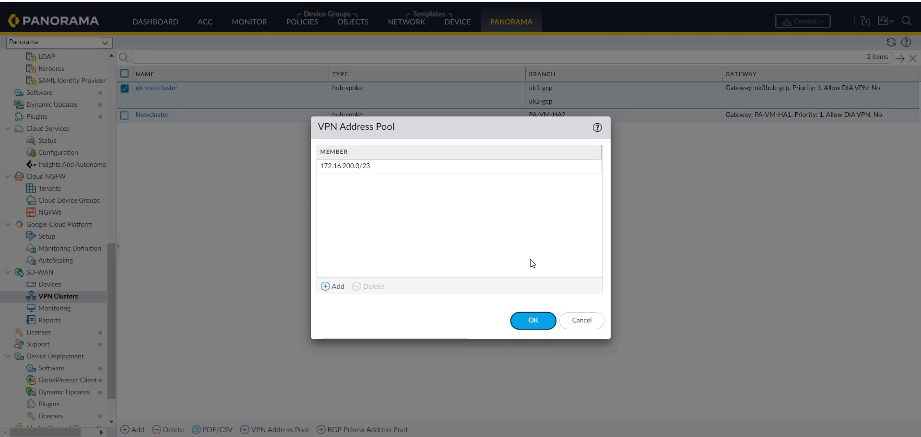
left_click(581, 324)
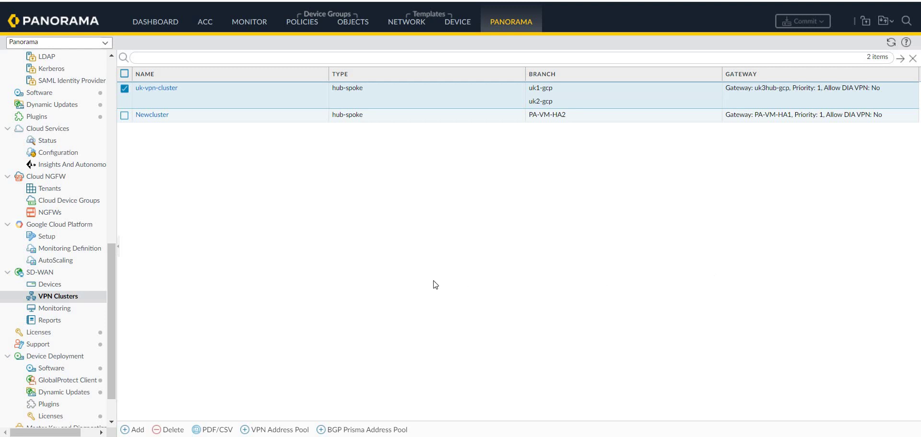
Switch to the uk1-gcp firewall and go through its IPSec tunnels to the hub, from tunnel.900 to tunnel.908
left_click(106, 44)
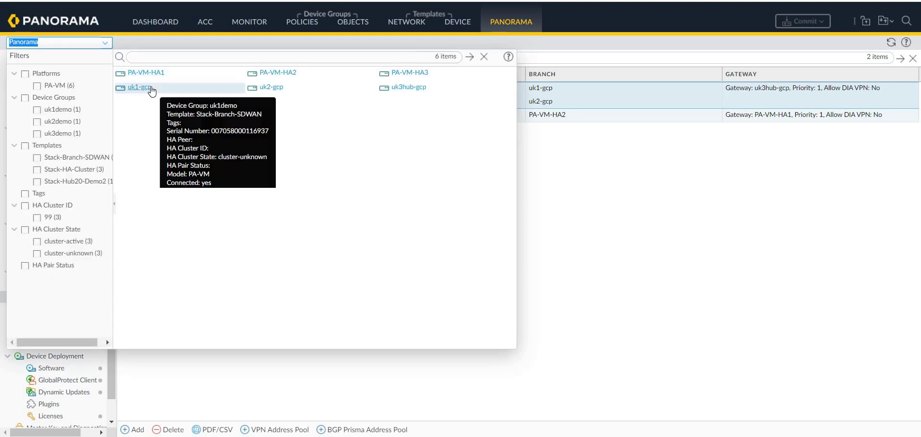
left_click(144, 87)
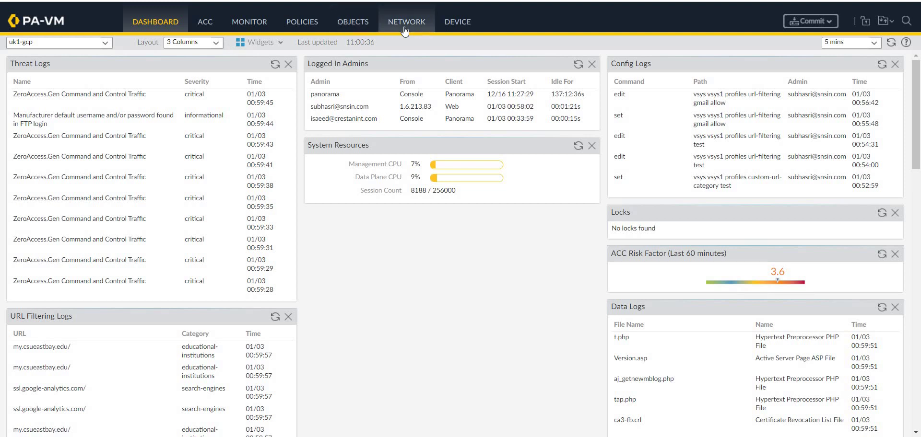
left_click(405, 30)
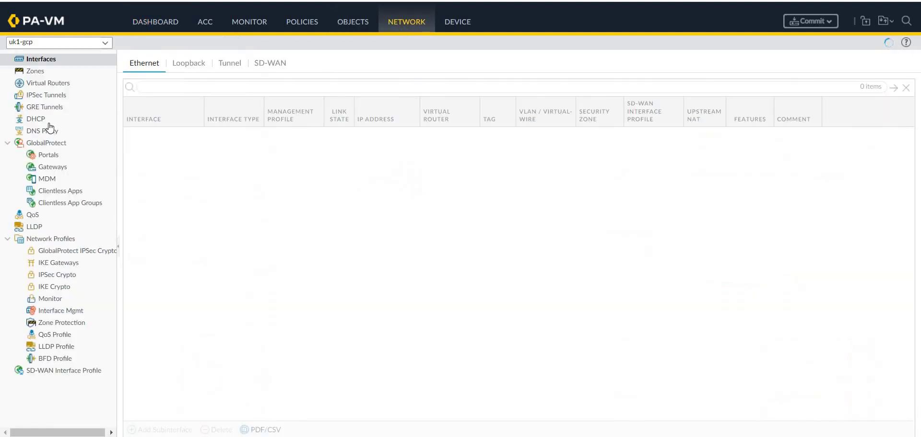
left_click(51, 100)
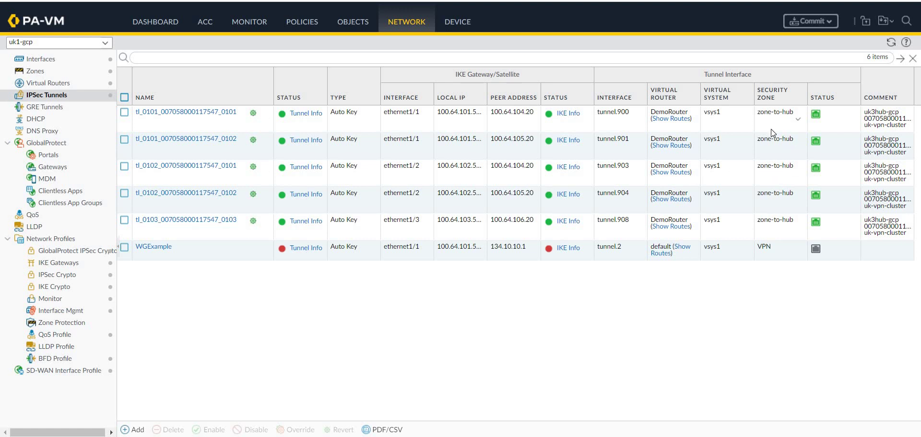
left_click(619, 125)
left_click(614, 155)
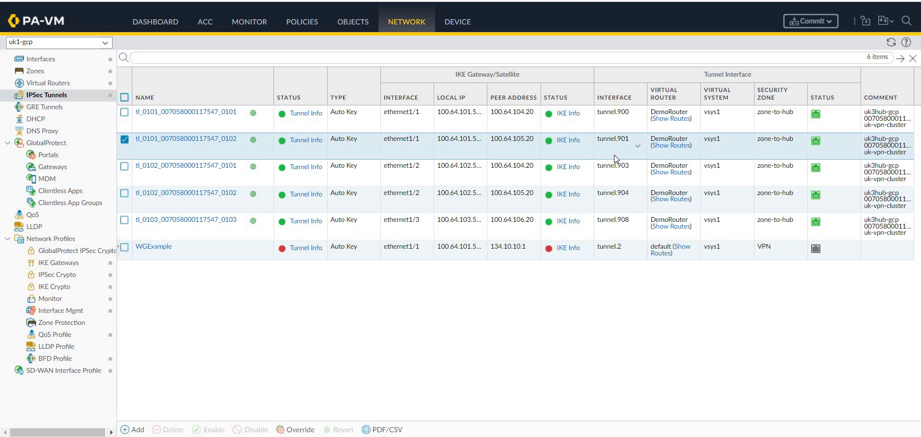
left_click(607, 182)
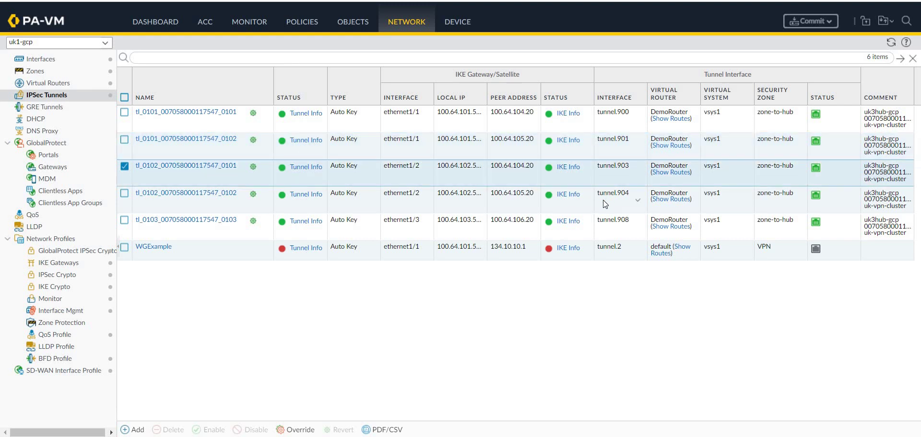
left_click(603, 200)
left_click(603, 231)
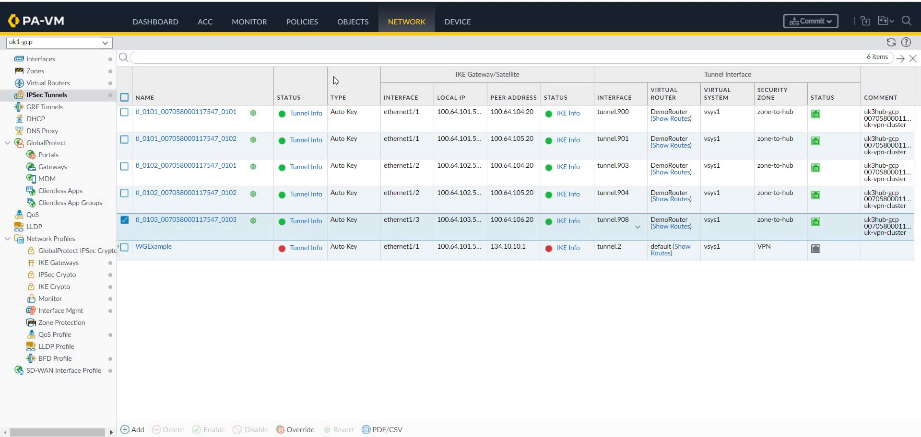
Show the firewall's SD-WAN interfaces and compare the members of sdwan.901 and sdwan.902, ending with sdwan.902 selected
left_click(72, 60)
left_click(266, 66)
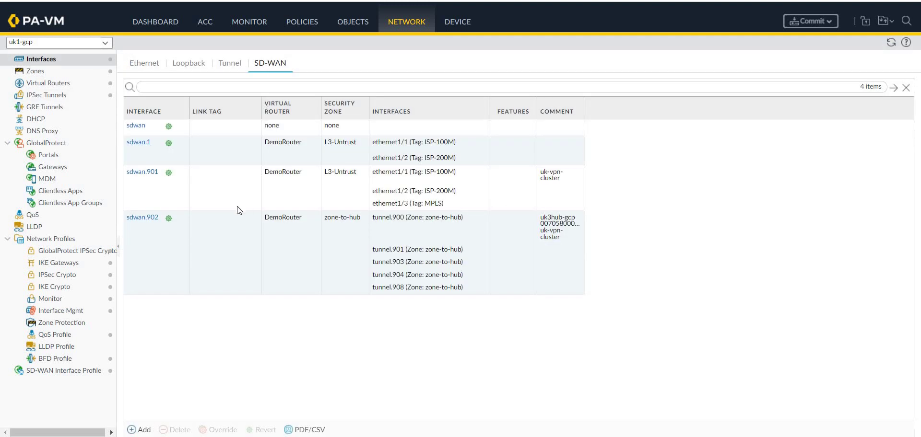
left_click(209, 226)
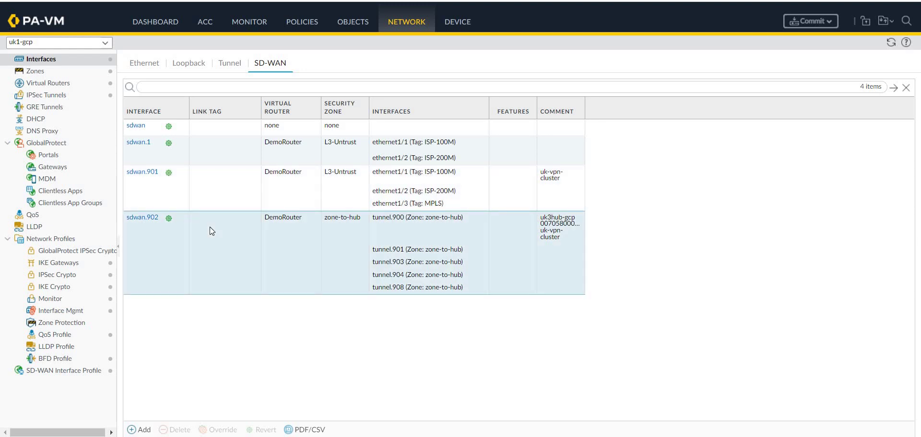
left_click(227, 197)
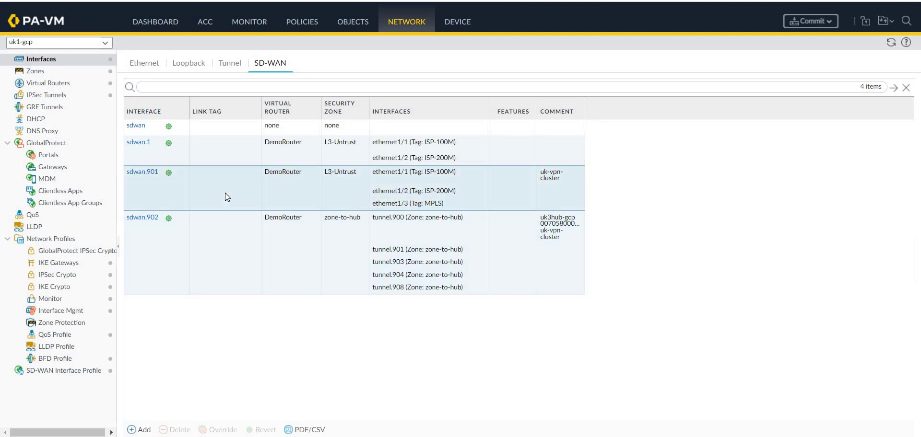
left_click(226, 236)
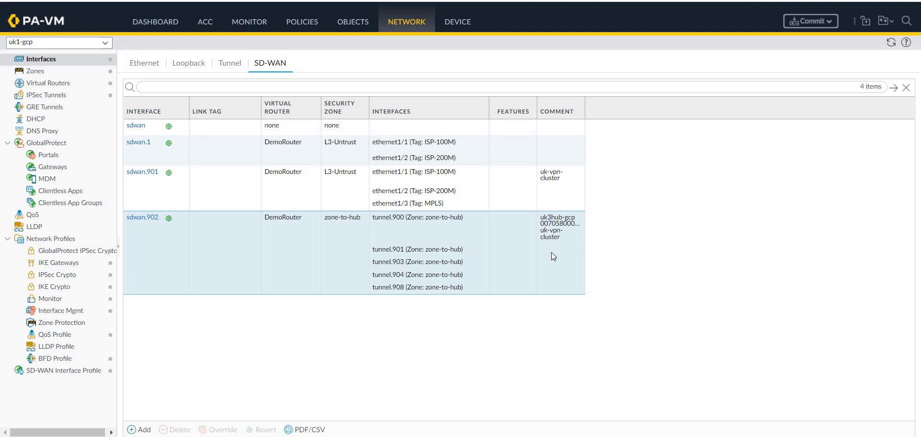
Show the runtime BGP summary and peer of the virtual router DemoRouter, widening the peer name column
left_click(35, 87)
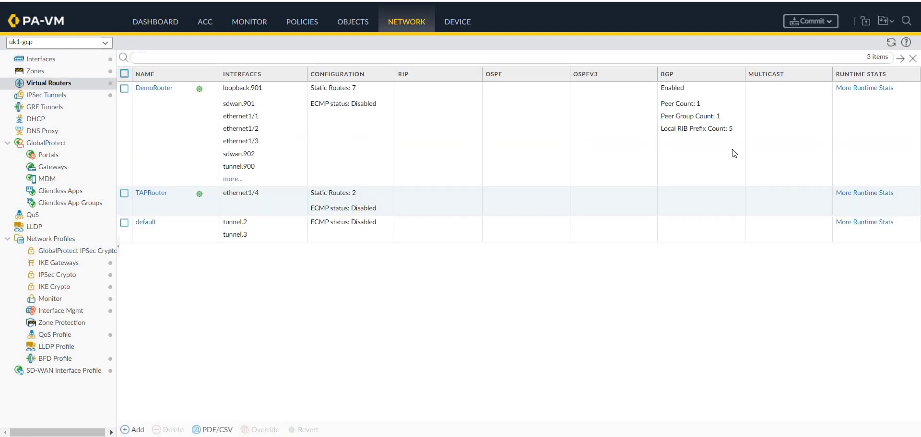
left_click(869, 89)
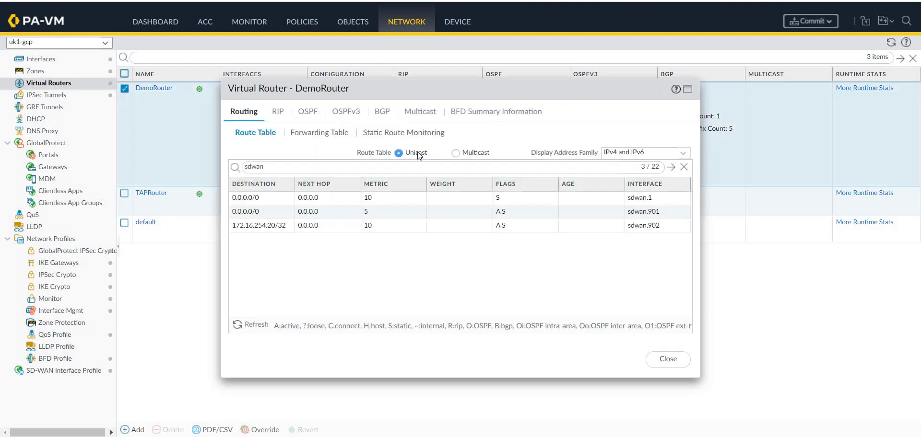
left_click(380, 117)
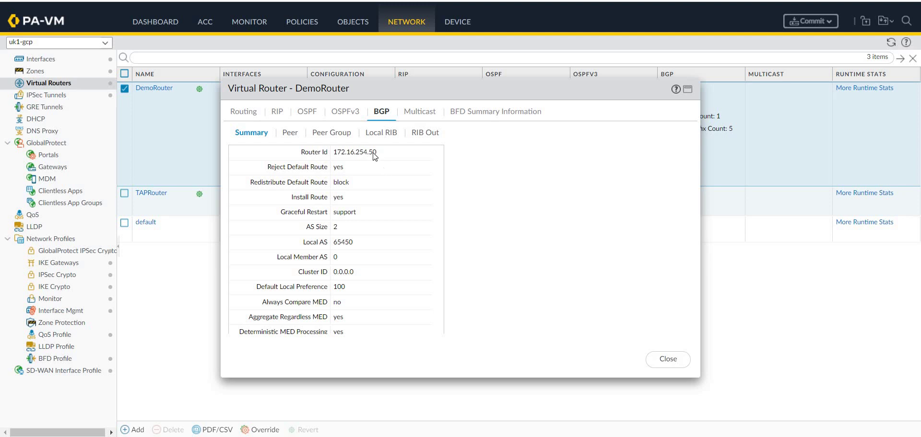
left_click(291, 136)
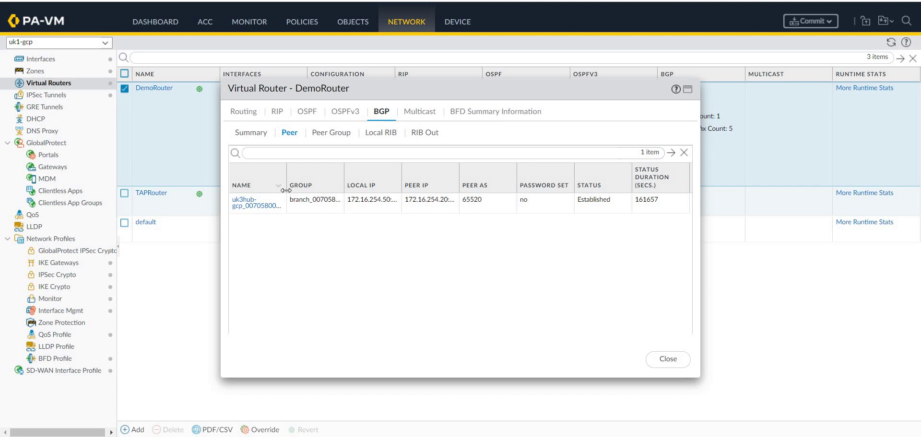
left_click_drag(286, 191, 322, 192)
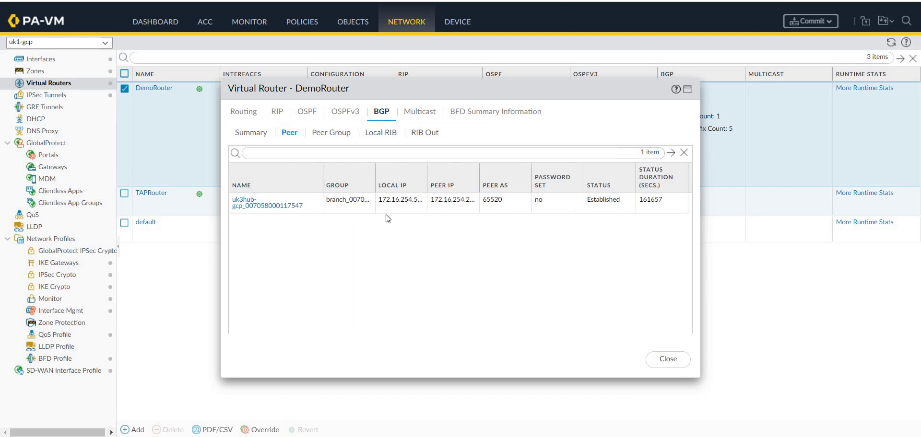
Examine DemoRouter's BGP Local RIB and the prefixes advertised in RIB Out, and close the runtime statistics
left_click(388, 134)
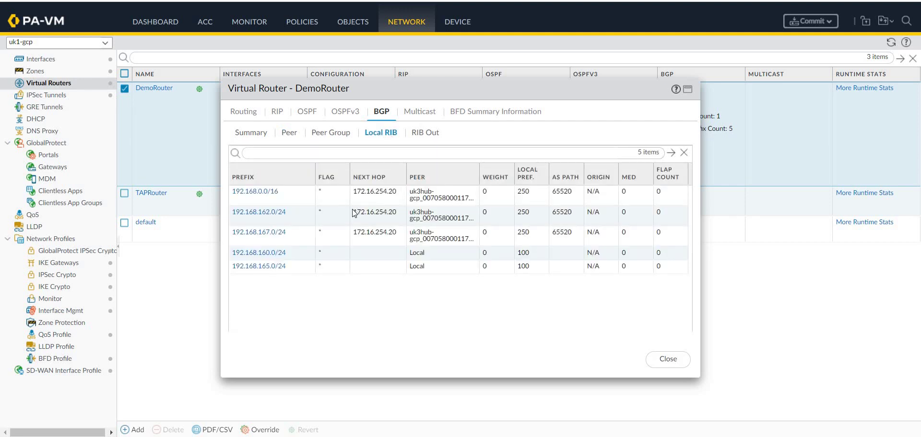
left_click(292, 210)
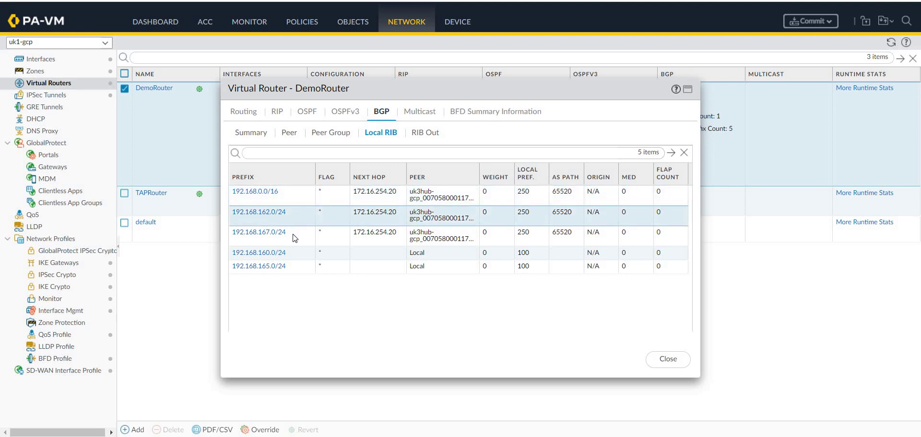
left_click(421, 136)
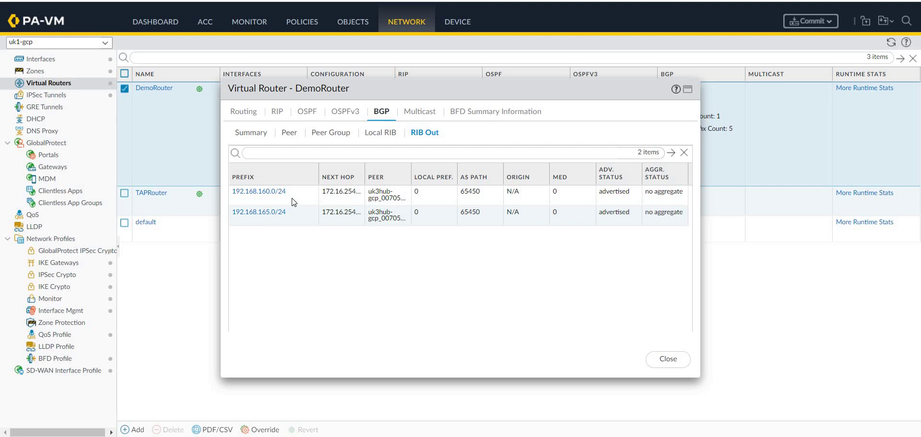
left_click(292, 206)
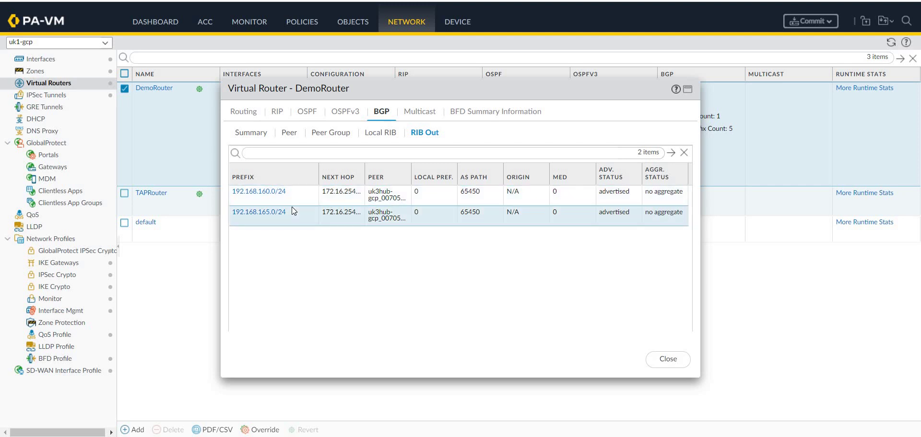
left_click(617, 201)
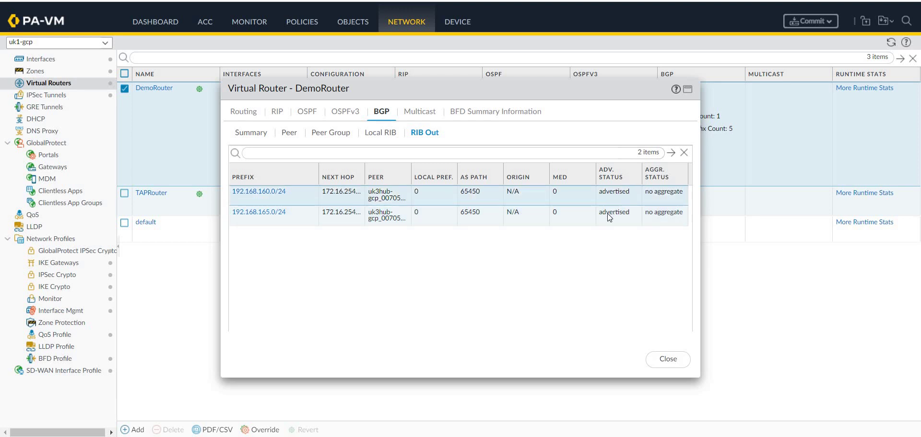
left_click(607, 214)
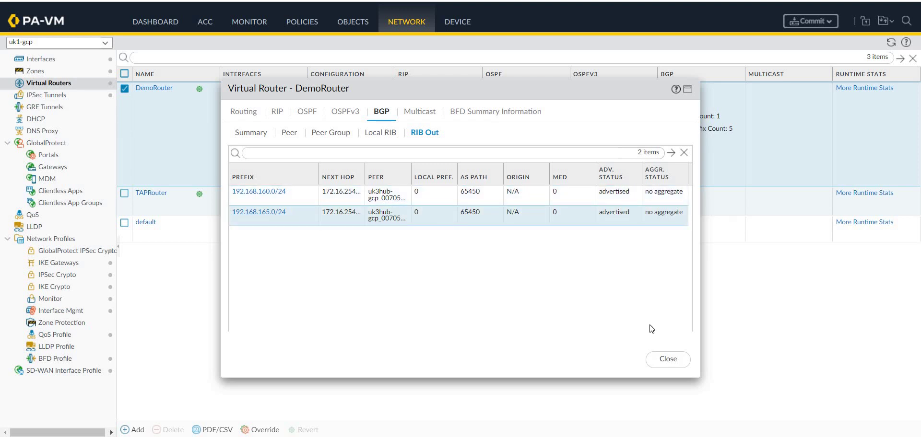
left_click(665, 361)
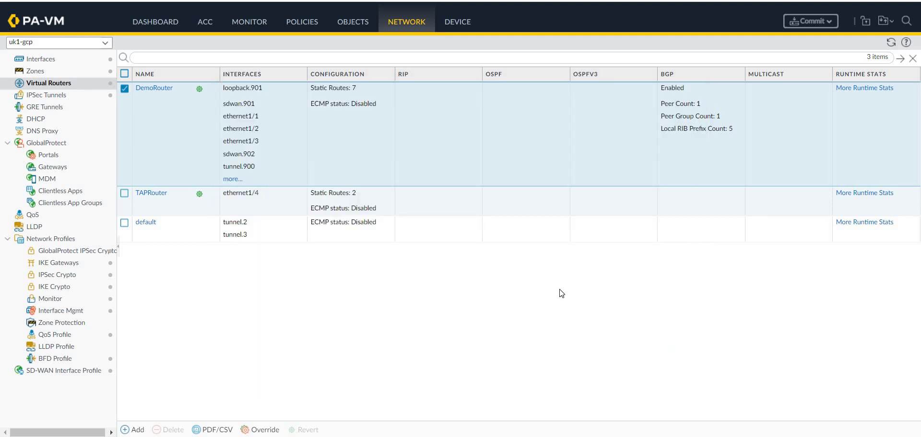